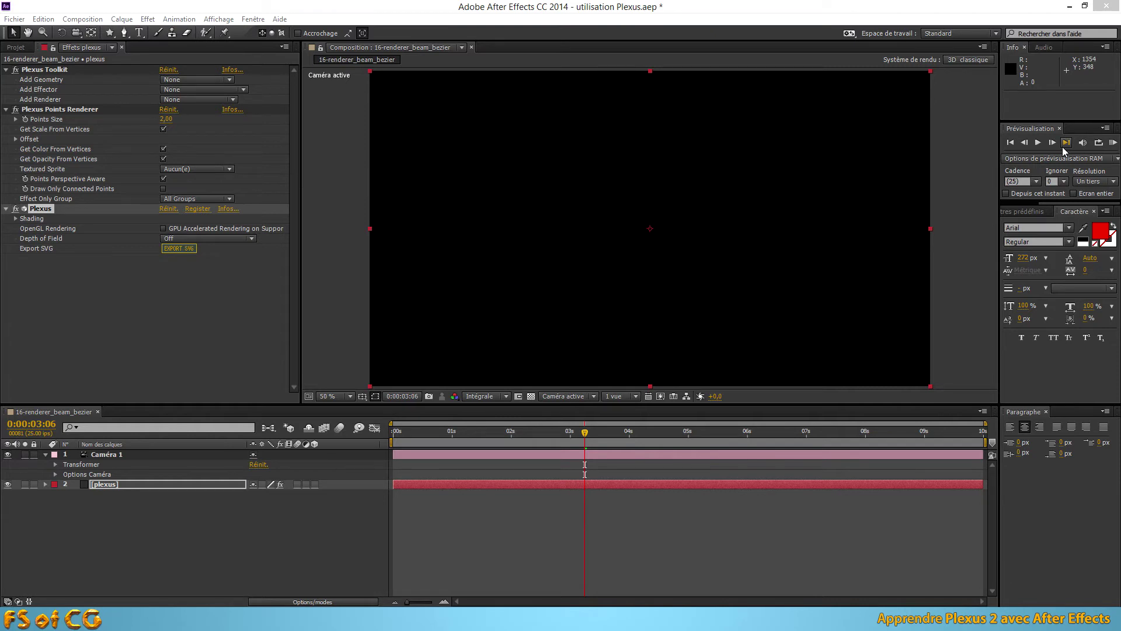
- Create a spot light (Concentrée) with its colour set to white (FFFFFF)
left_click(124, 19)
mouse_move(127, 32)
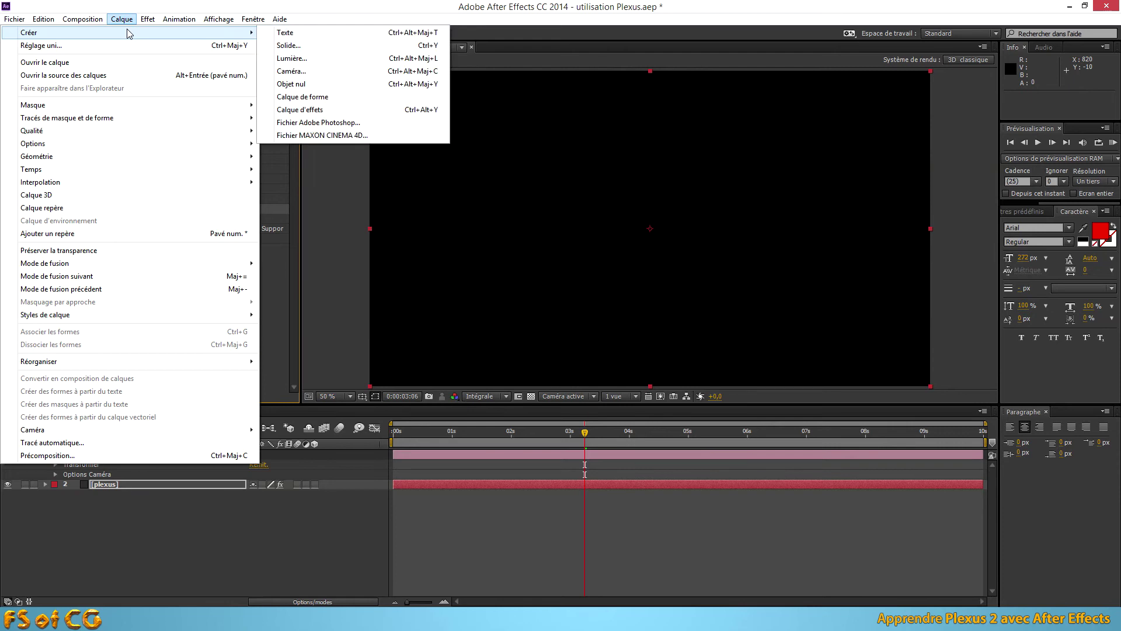
left_click(321, 59)
left_click(587, 209)
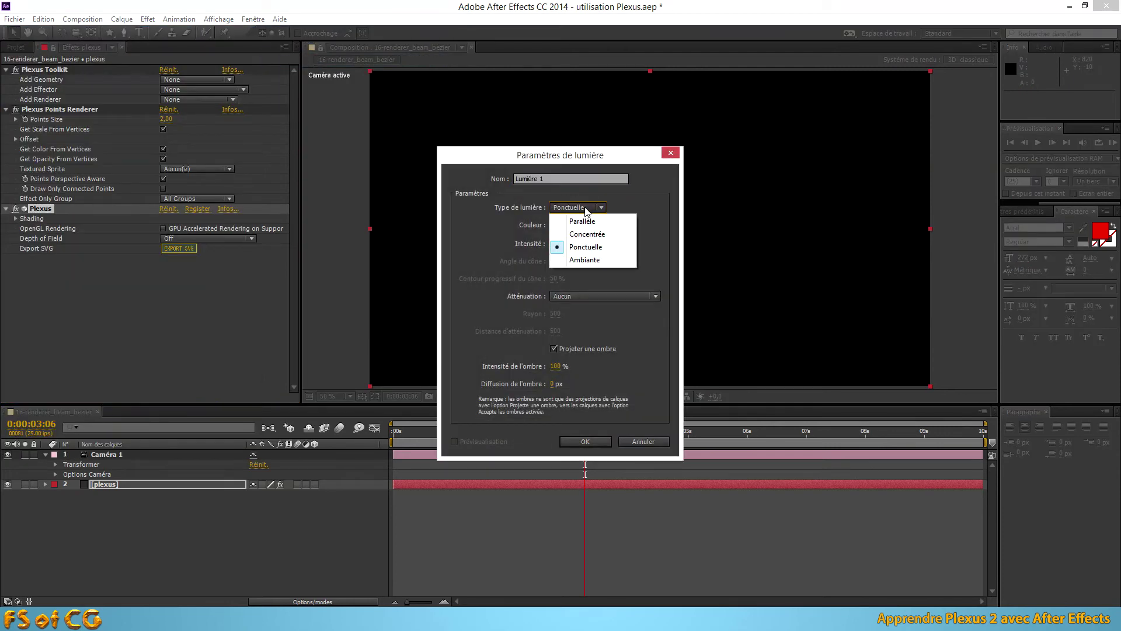
left_click(587, 234)
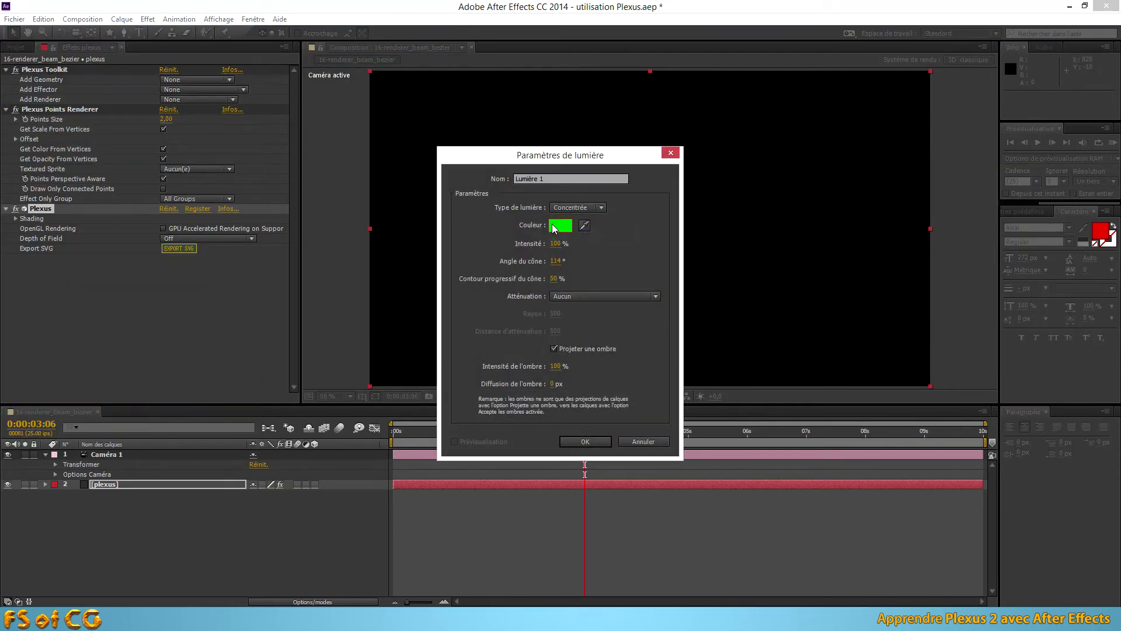
left_click(559, 226)
left_click_drag(408, 350, 371, 332)
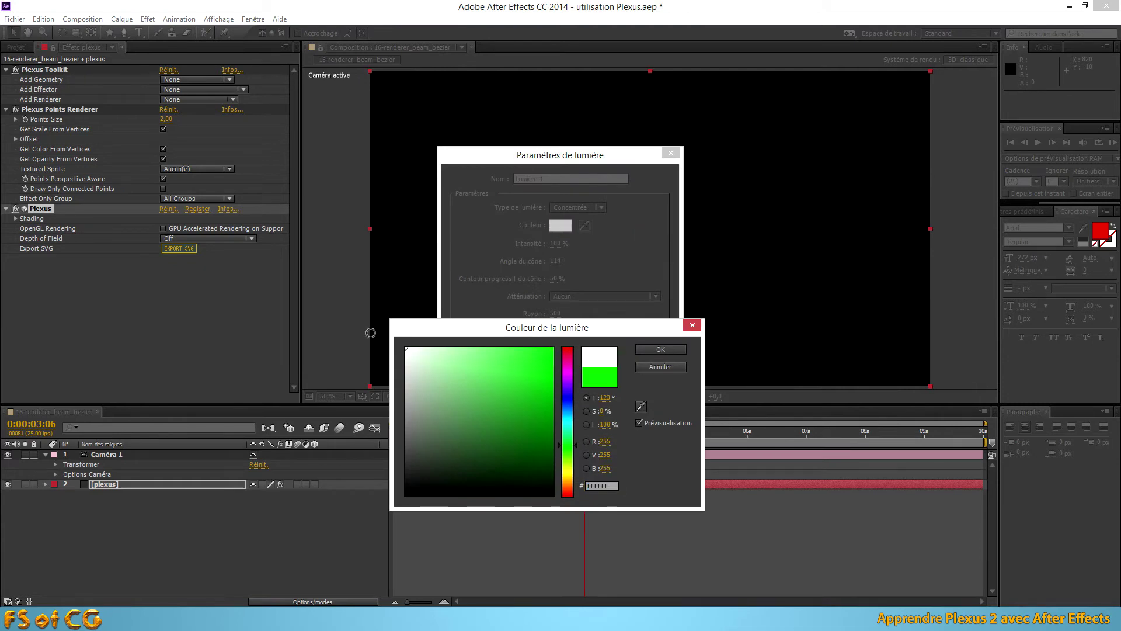
left_click(660, 350)
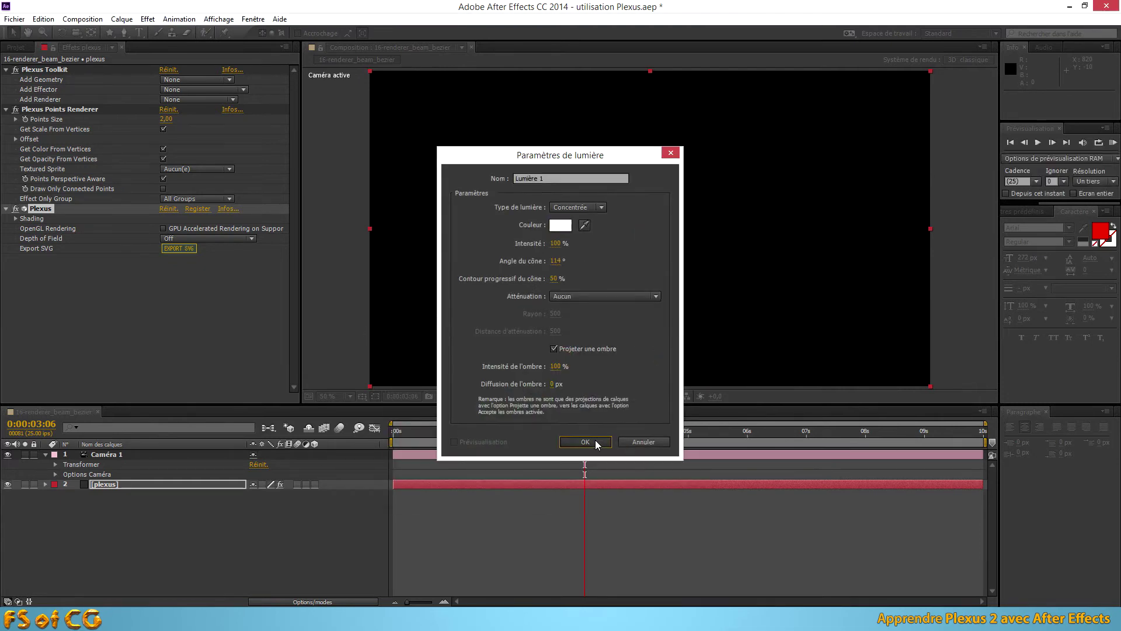
left_click(594, 440)
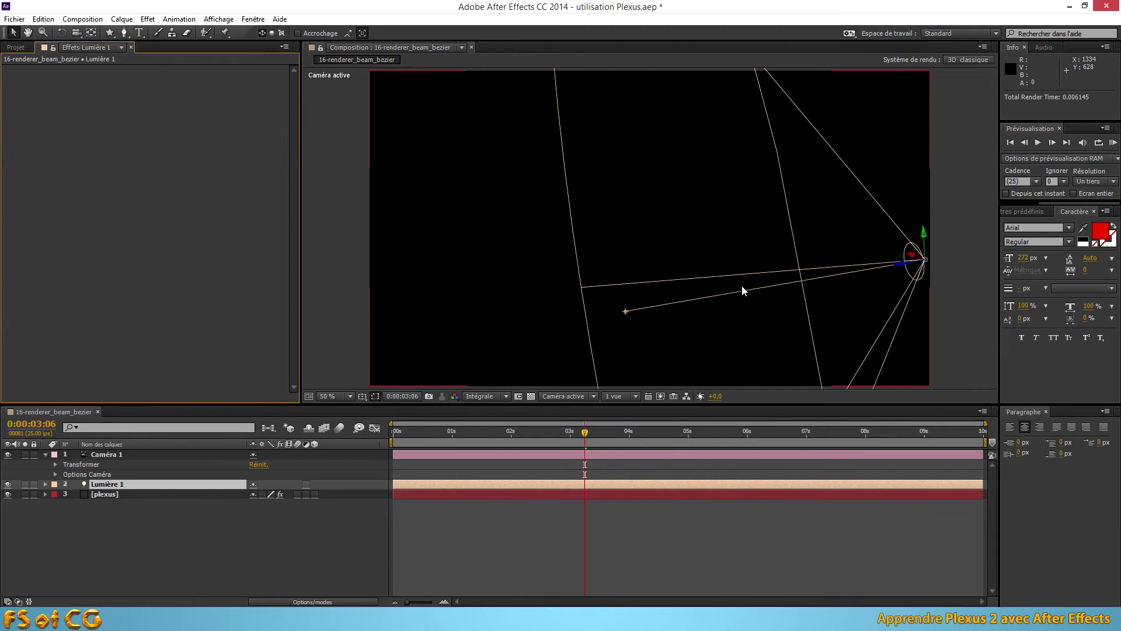
- Reset the transform of Caméra 1 and move Lumière 1 to about 1049, 762, -216, below the centre of the composition
left_click(261, 465)
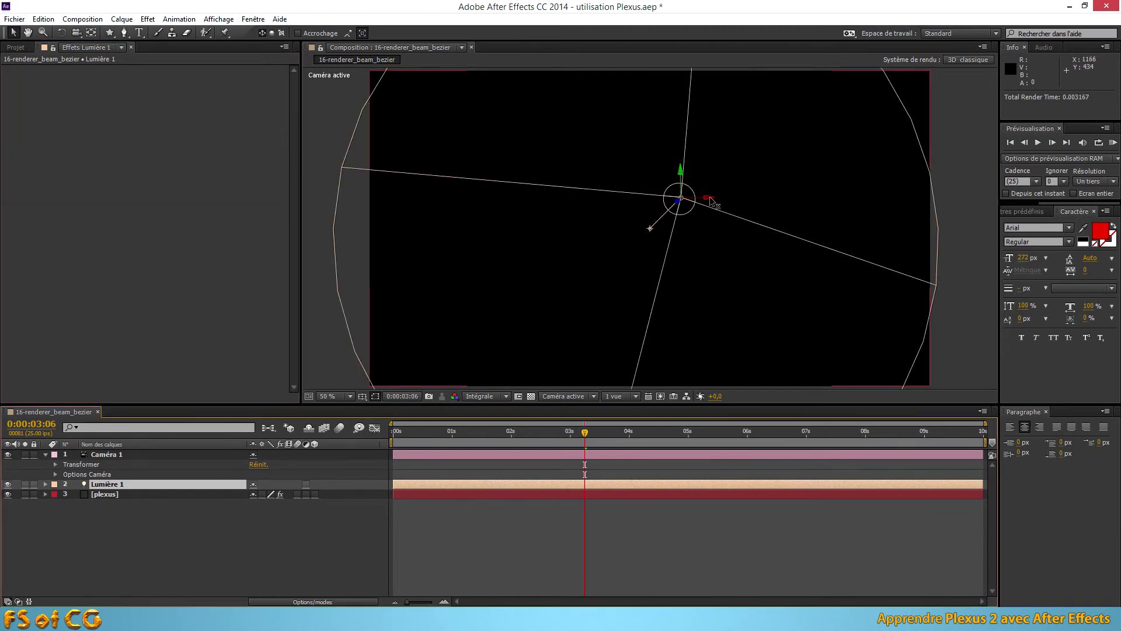
left_click_drag(710, 200, 752, 328)
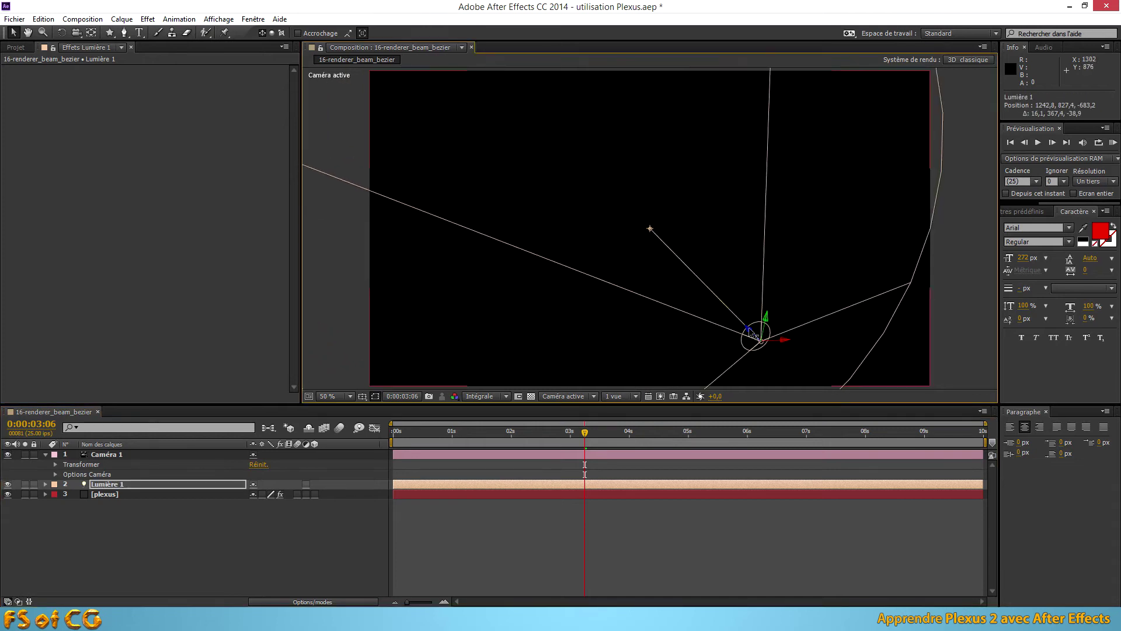
left_click(758, 340)
left_click(758, 340)
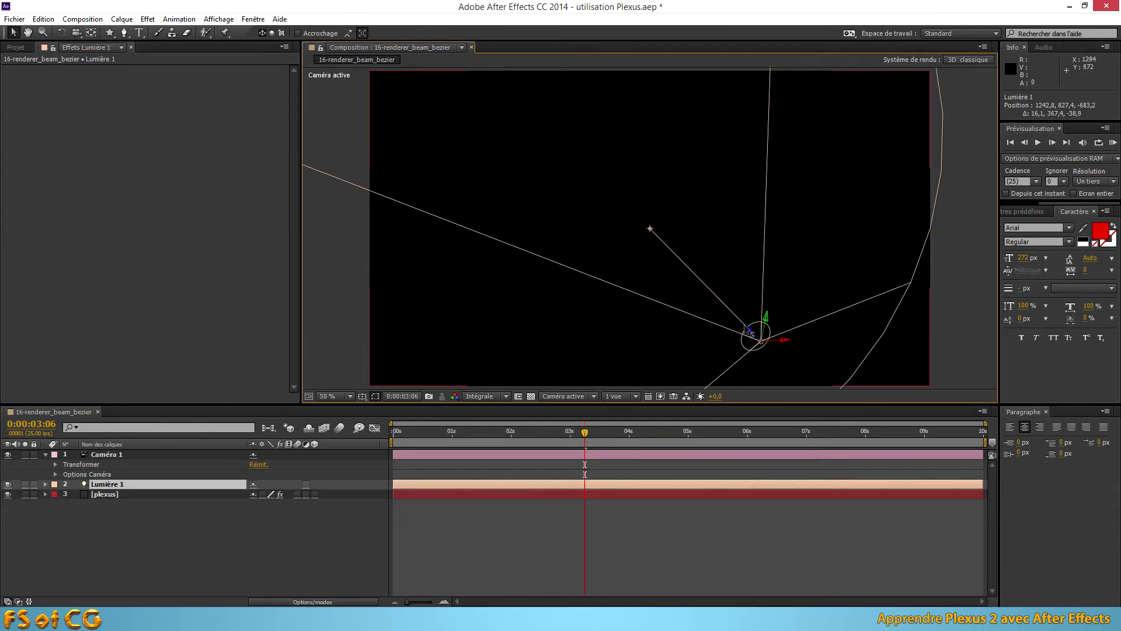
left_click_drag(758, 340, 691, 286)
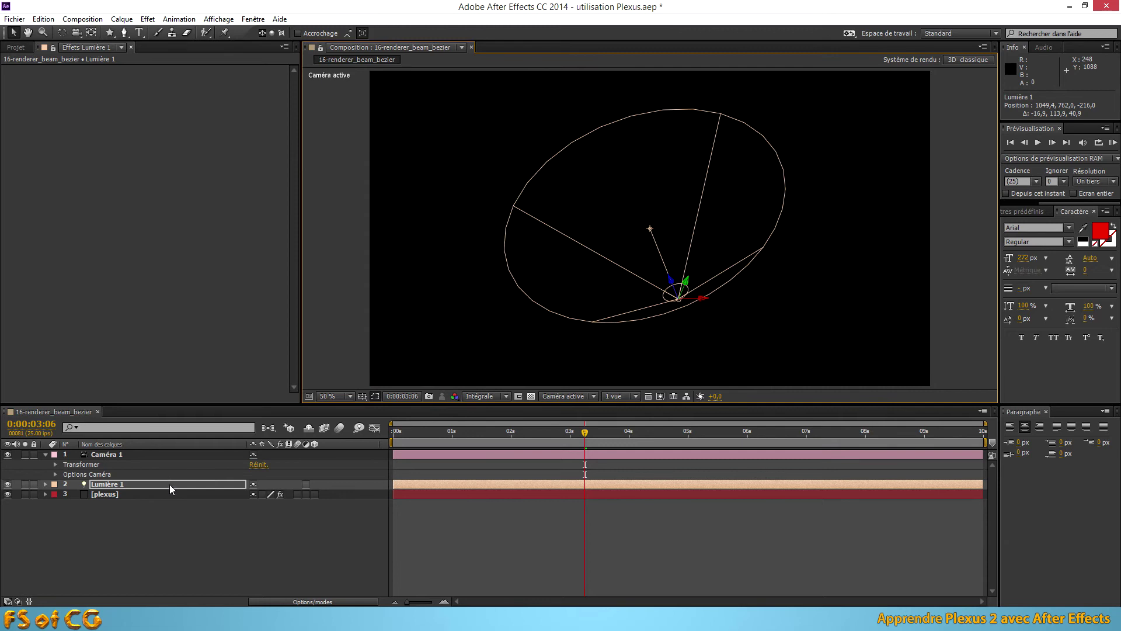
- Duplicate Lumière 1 and move the copy to about 1368, 33, 54, near the upper edge of the composition
key("ctrl+d")
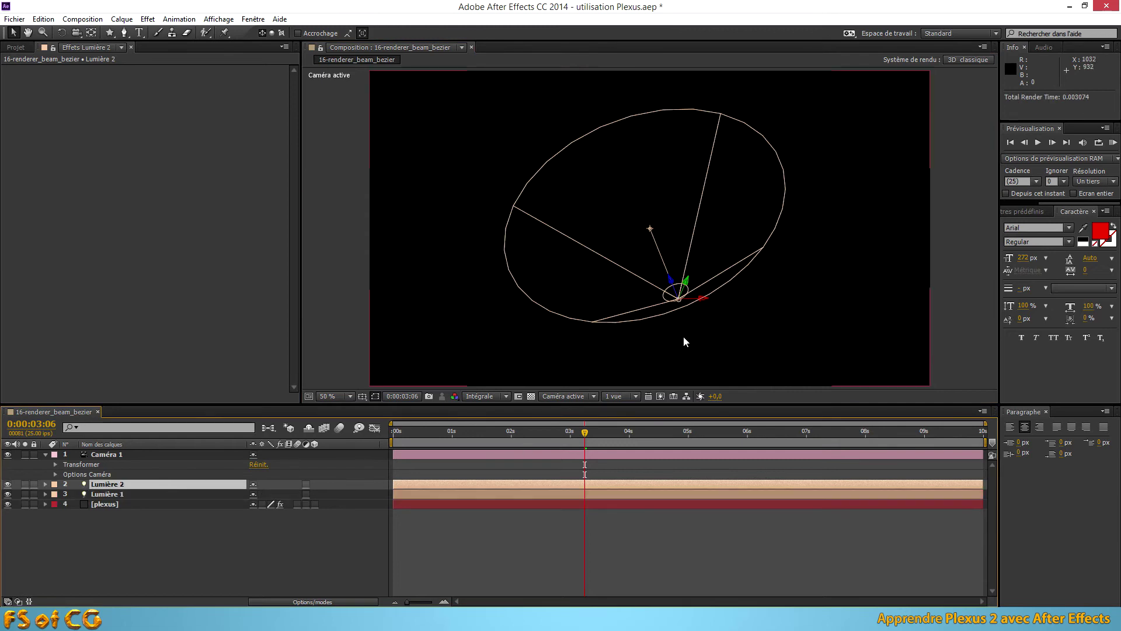
left_click_drag(680, 294, 664, 209)
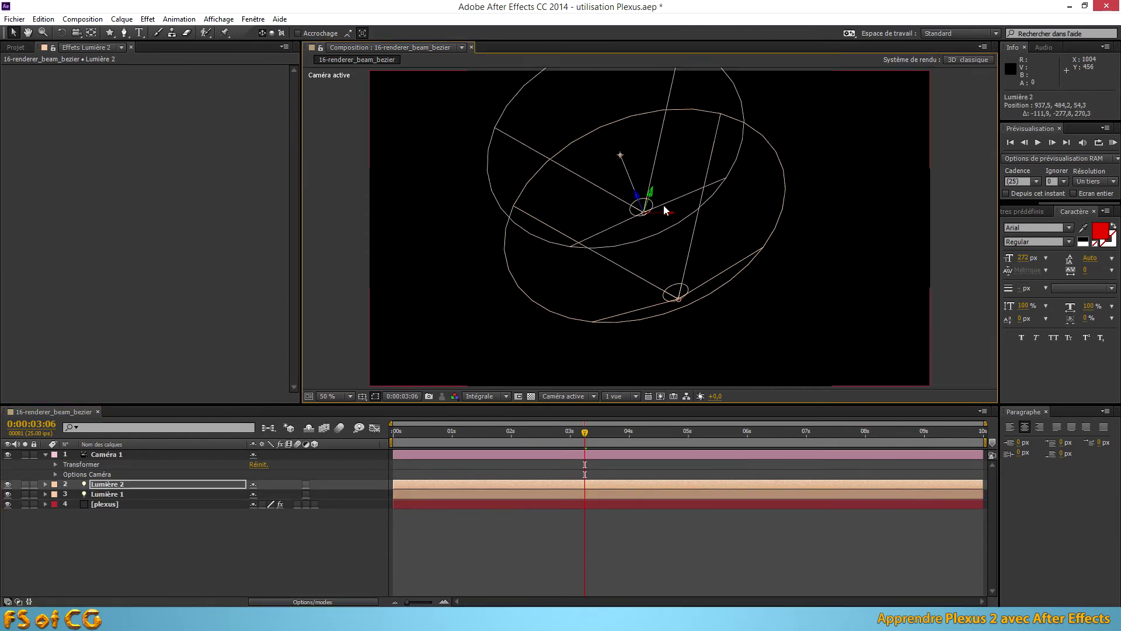
left_click(674, 217)
key("ctrl+z")
left_click(132, 484)
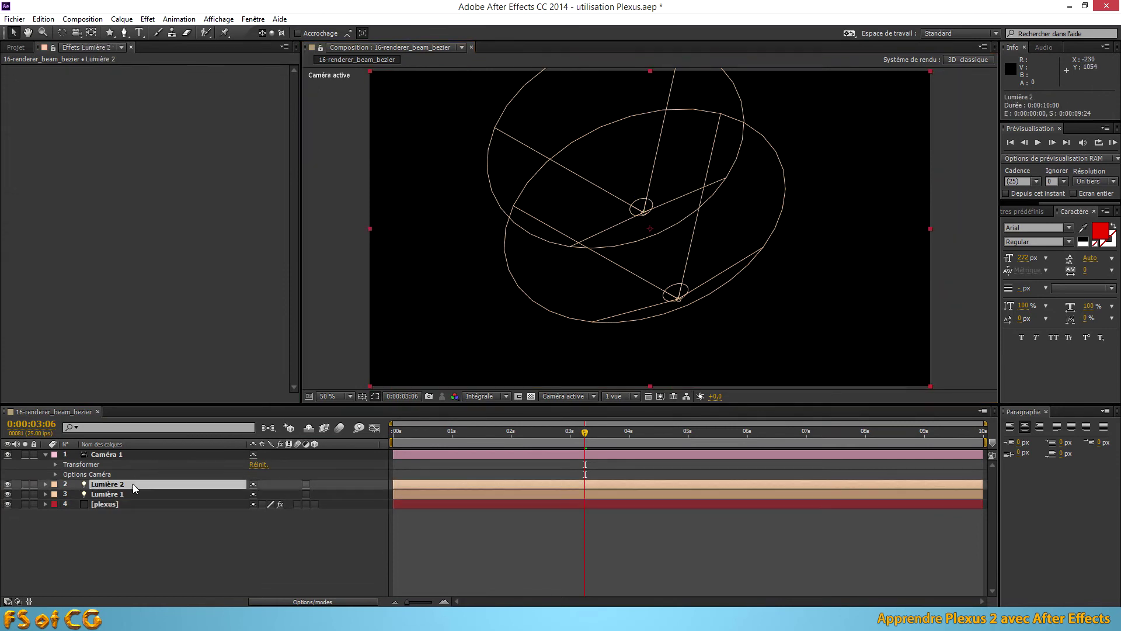
left_click_drag(672, 217, 947, 206)
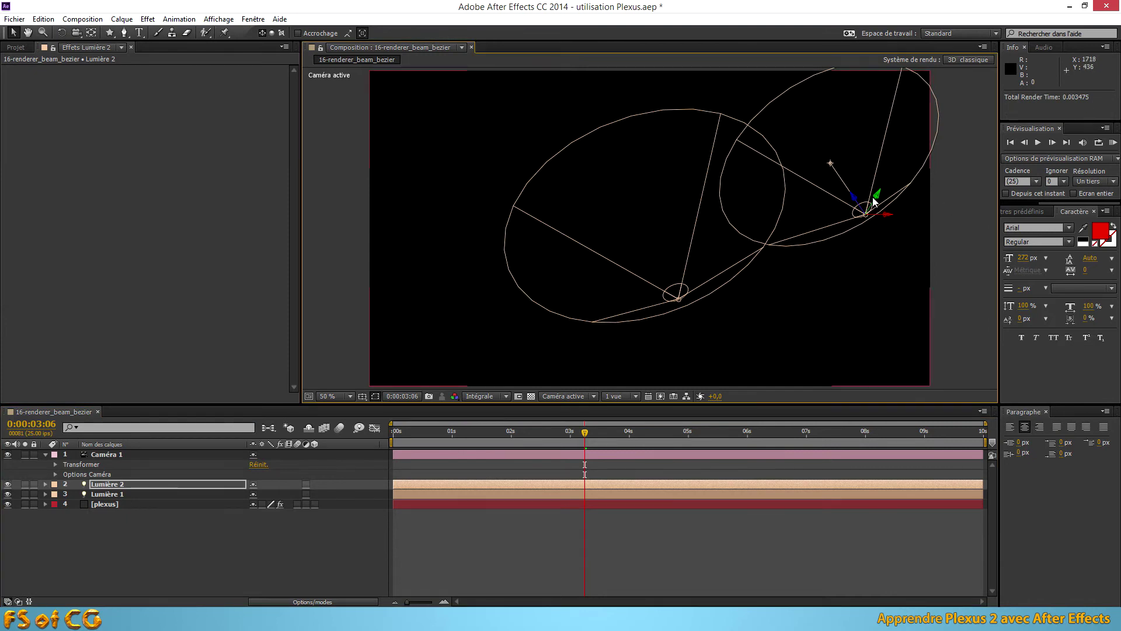
left_click_drag(877, 196, 798, 90)
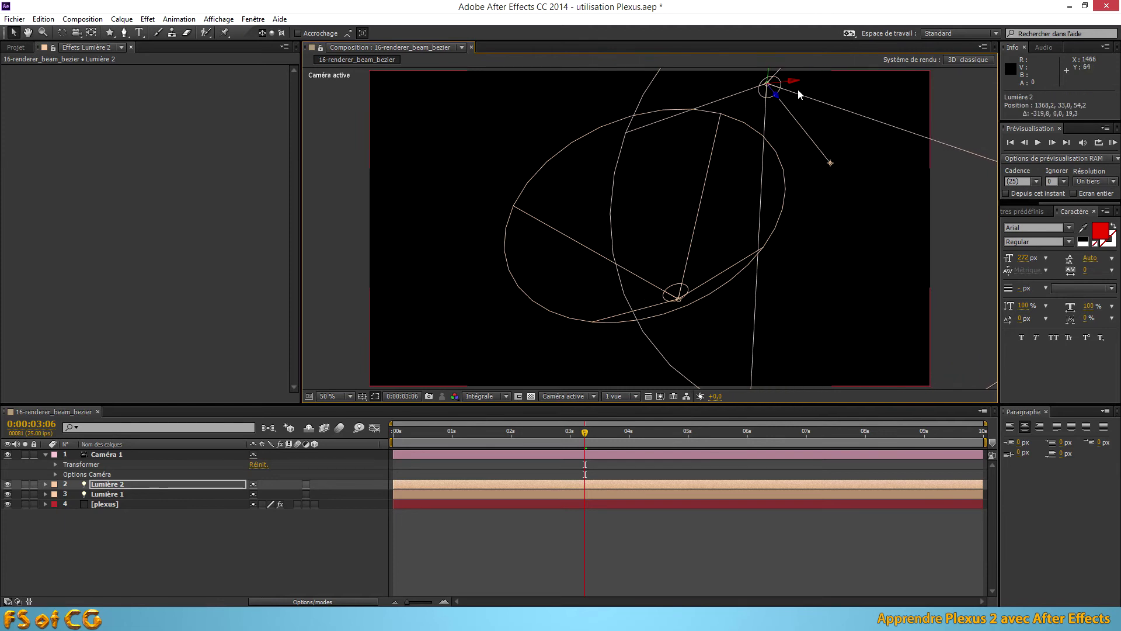
- Duplicate Lumière 1 again and move this copy to about 472, 679, -360, on the opposite side of the composition
left_click(680, 297)
key("ctrl+d")
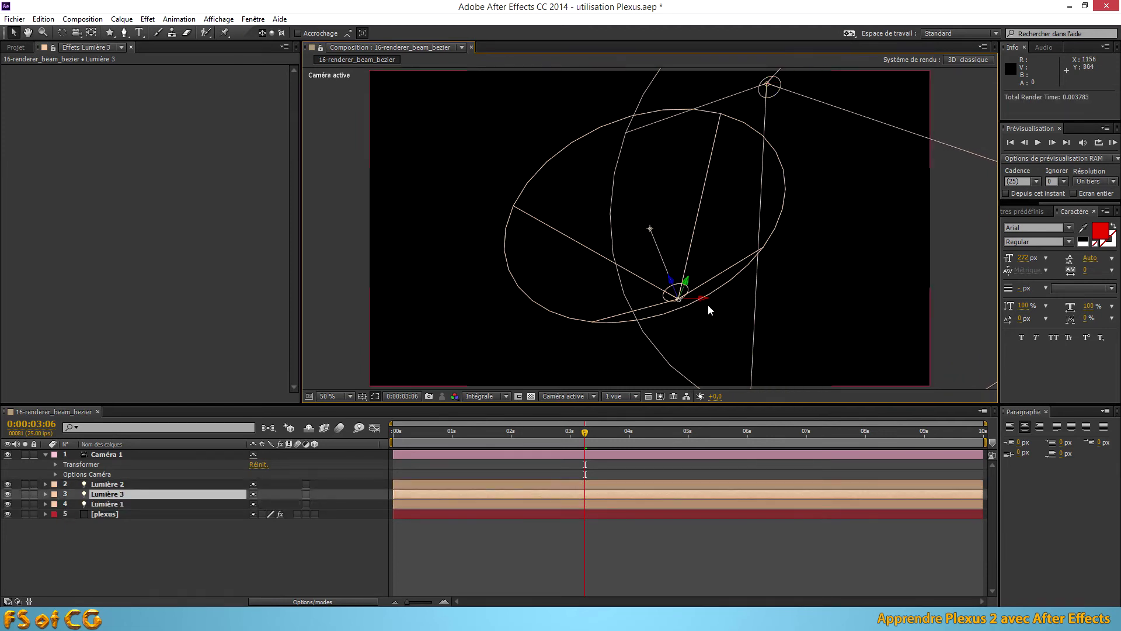
left_click_drag(703, 296, 475, 265)
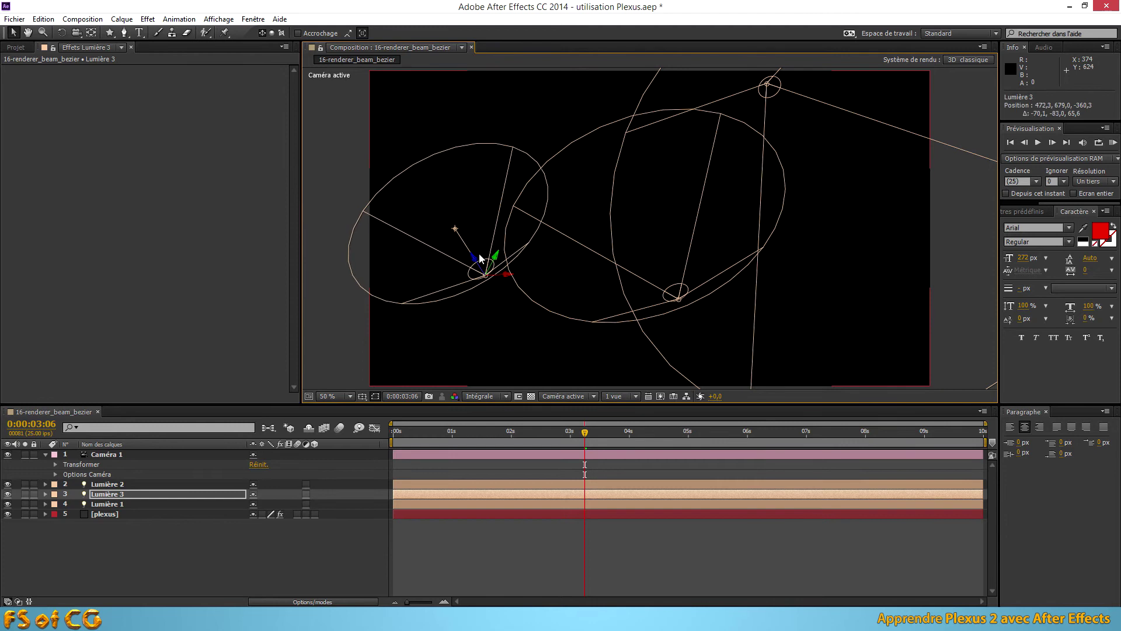
left_click(675, 300)
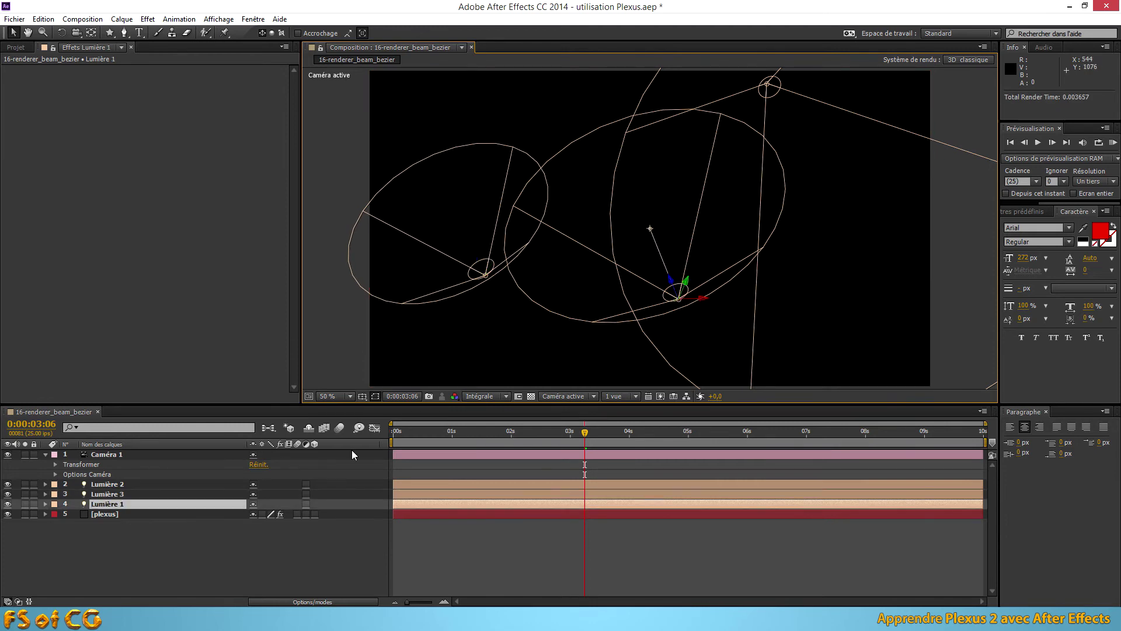
left_click(122, 484)
left_click(127, 494)
left_click(128, 504)
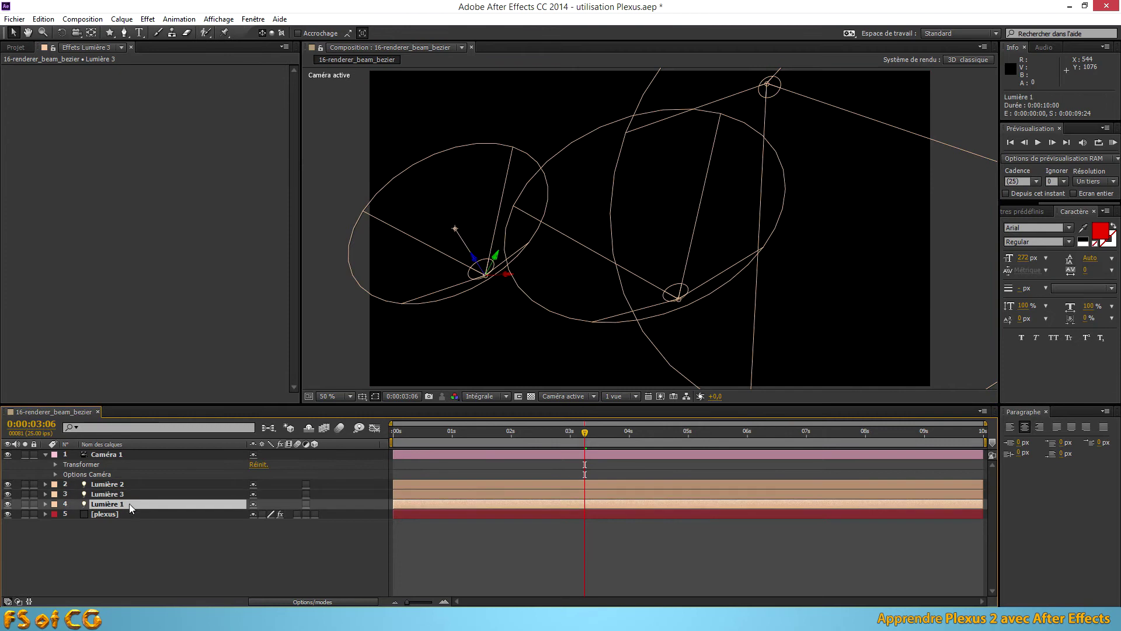
- Add a Layers geometry to the plexus layer's Plexus effect and set its light type to Spot Lights
left_click(128, 514)
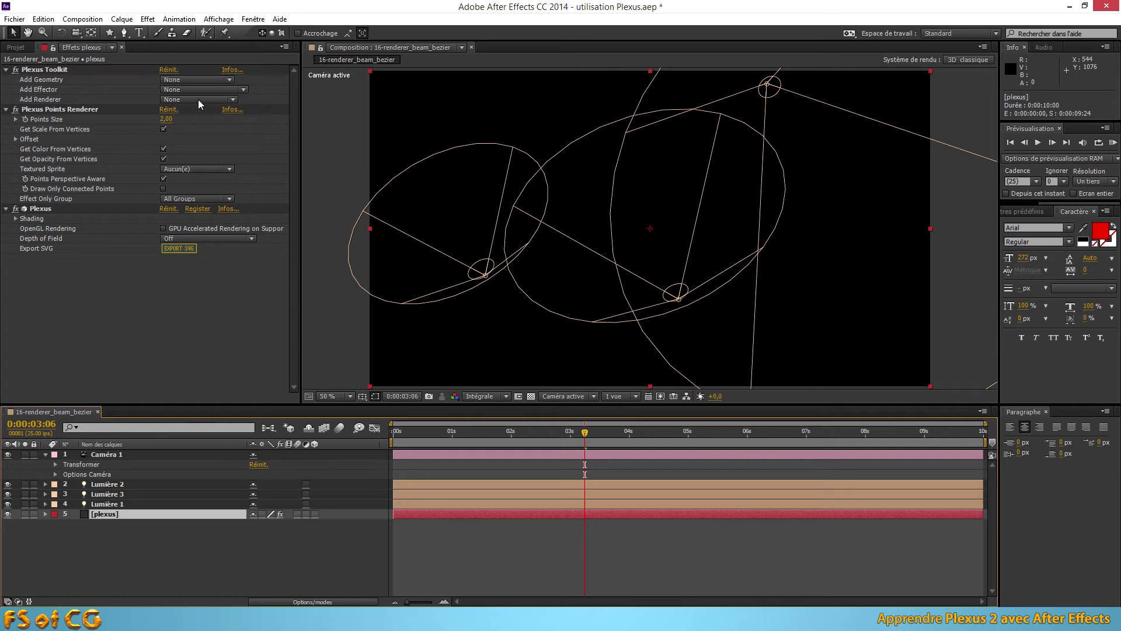
left_click(208, 79)
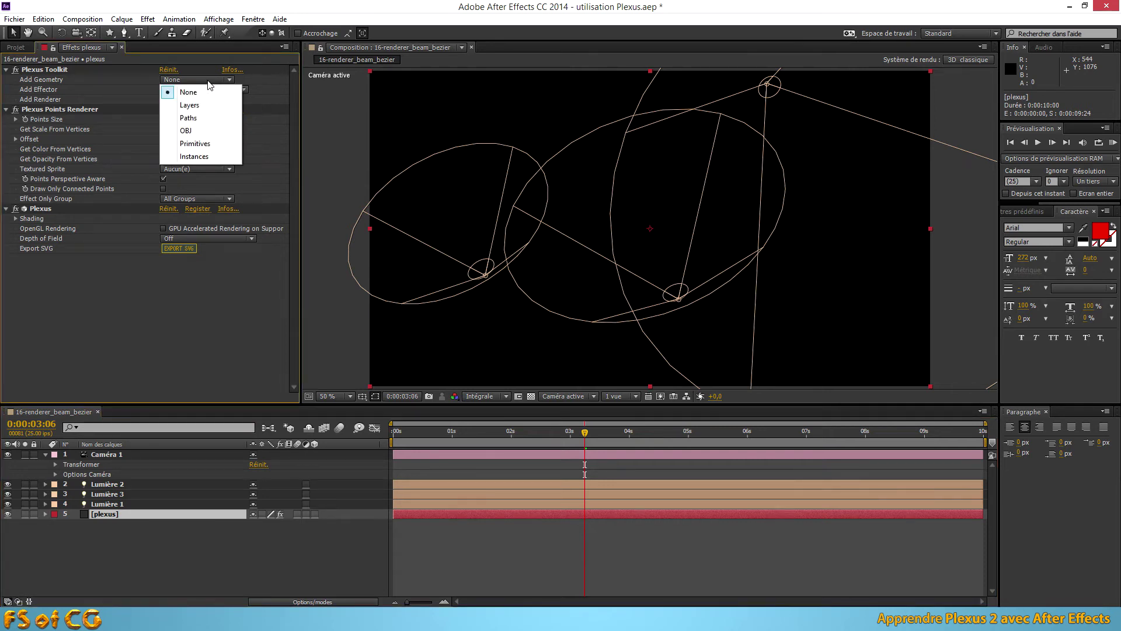
left_click(206, 104)
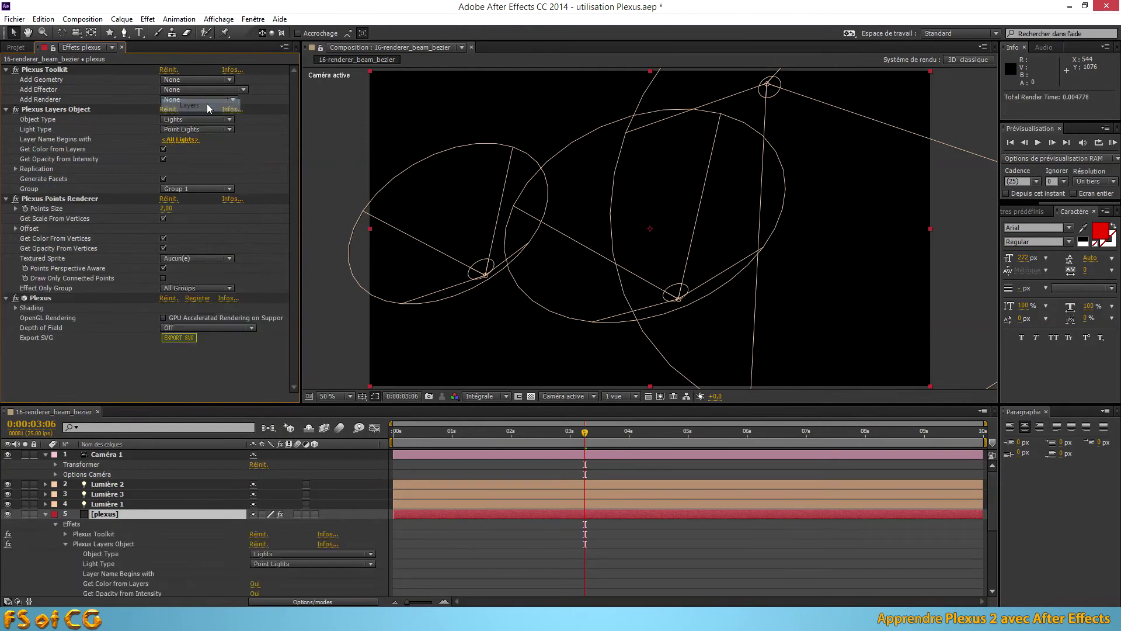
left_click(190, 129)
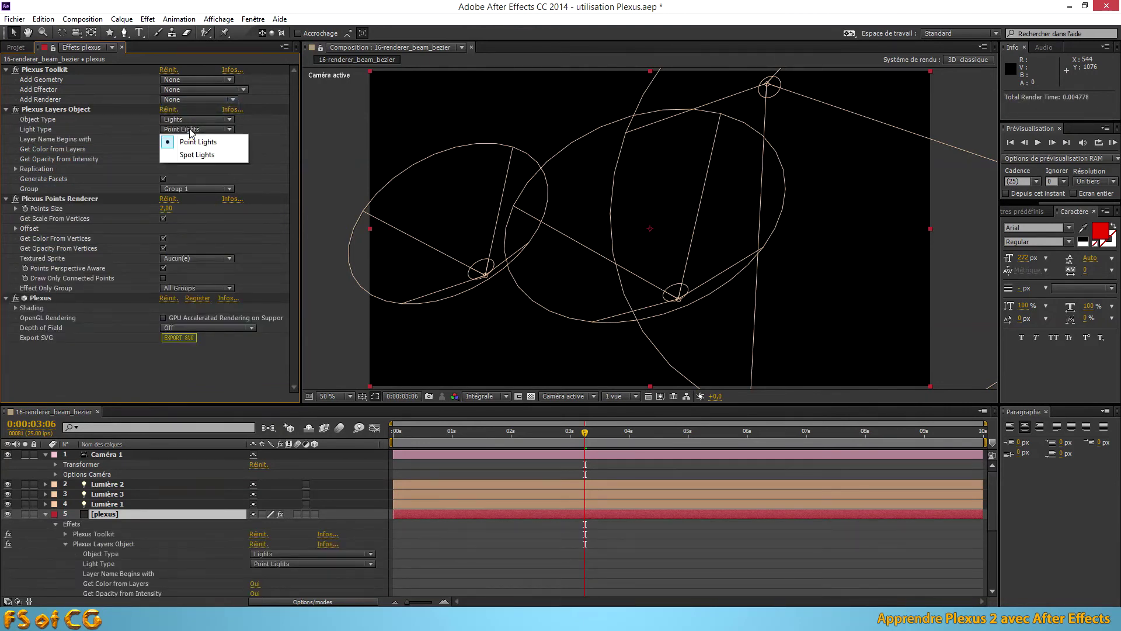
left_click(198, 155)
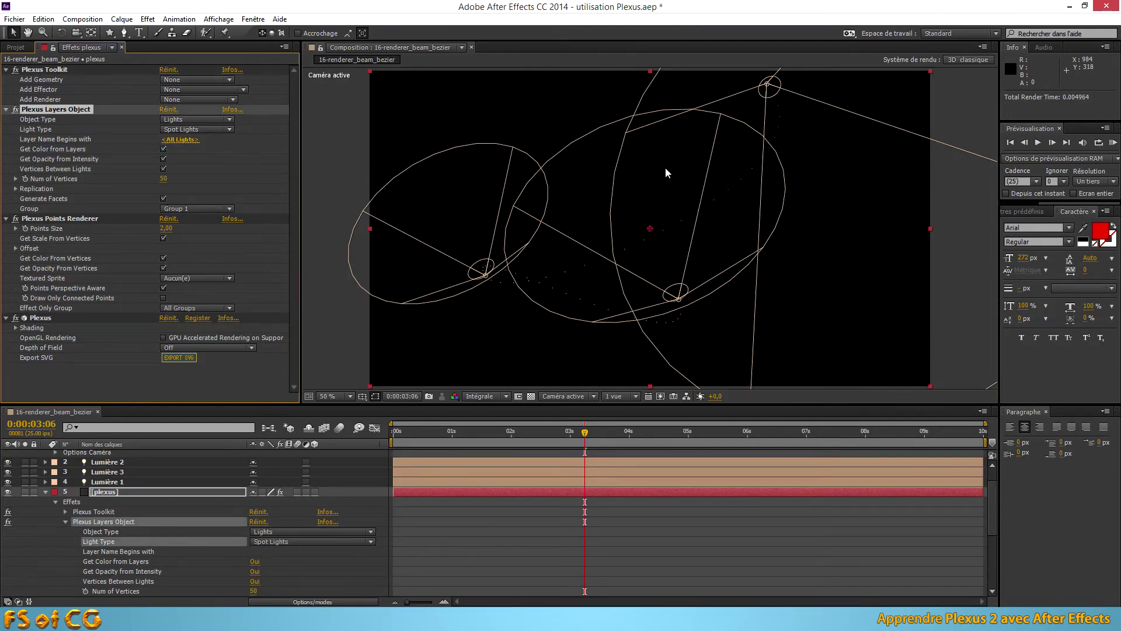
- Set Num of Vertices to 1036 in Plexus Layers Object and Points Size to 5.40 in Plexus Points Renderer
left_click(68, 219)
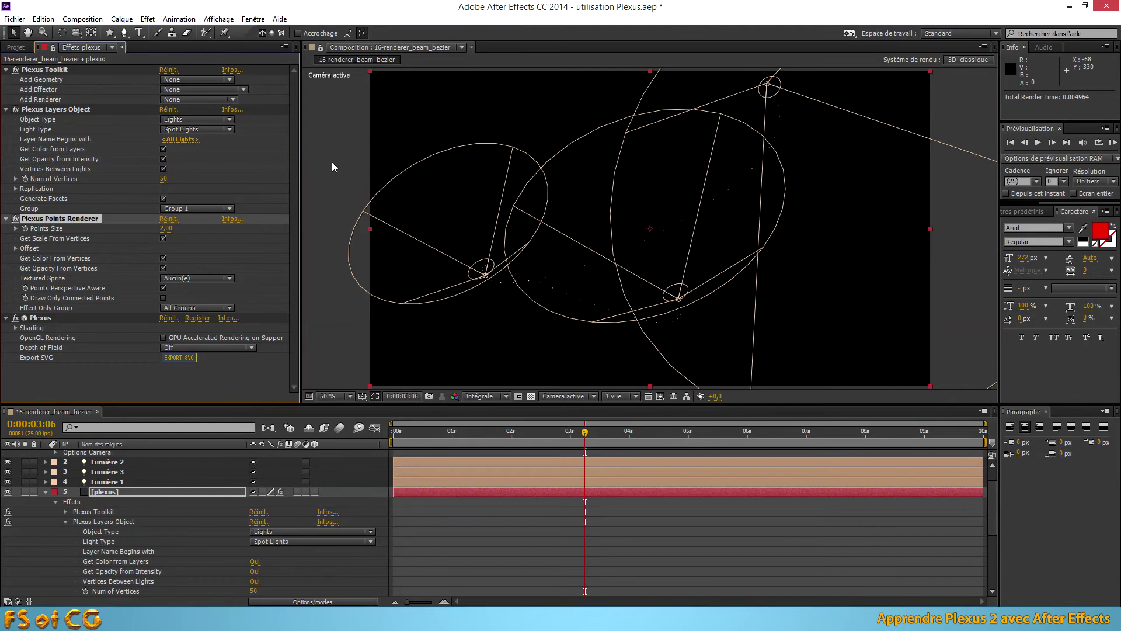
left_click(57, 111)
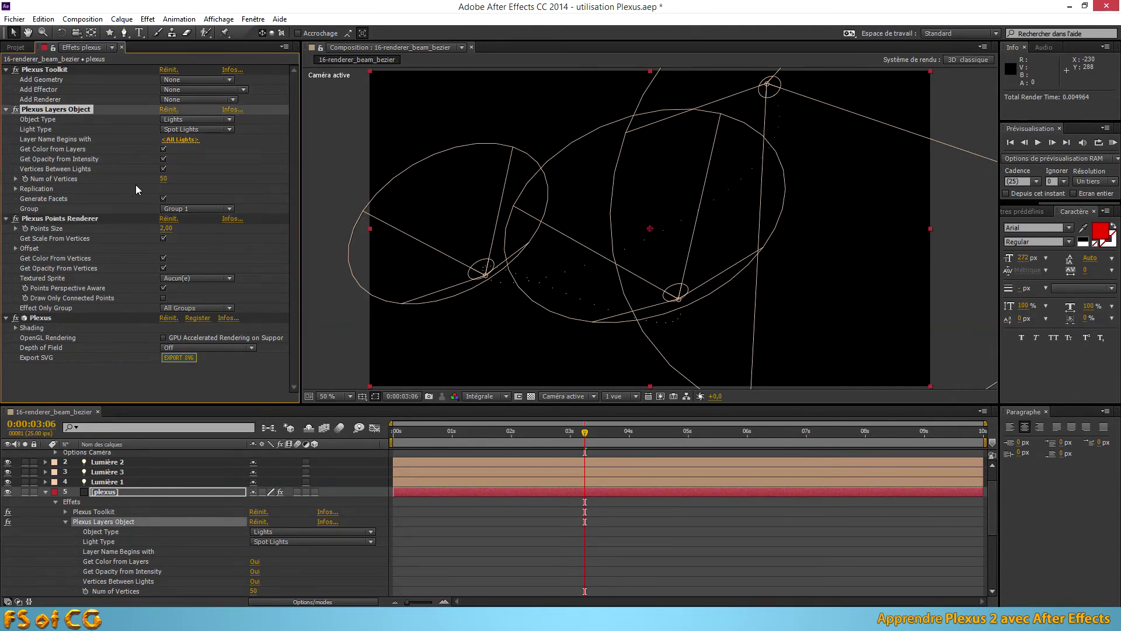
left_click_drag(162, 182, 748, 193)
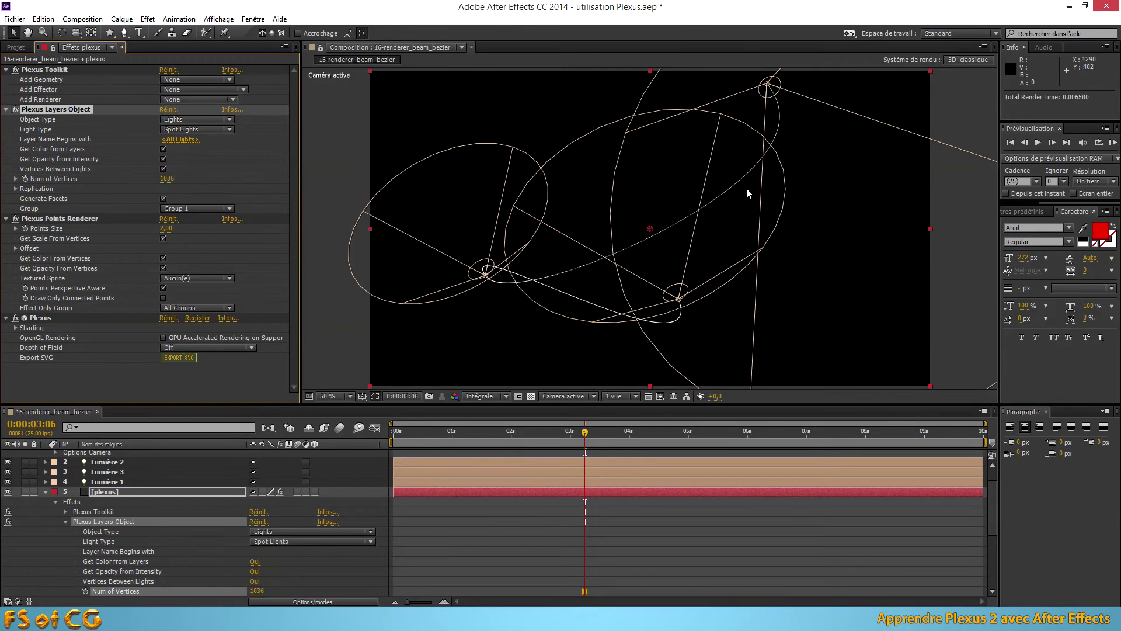
left_click_drag(172, 228, 190, 232)
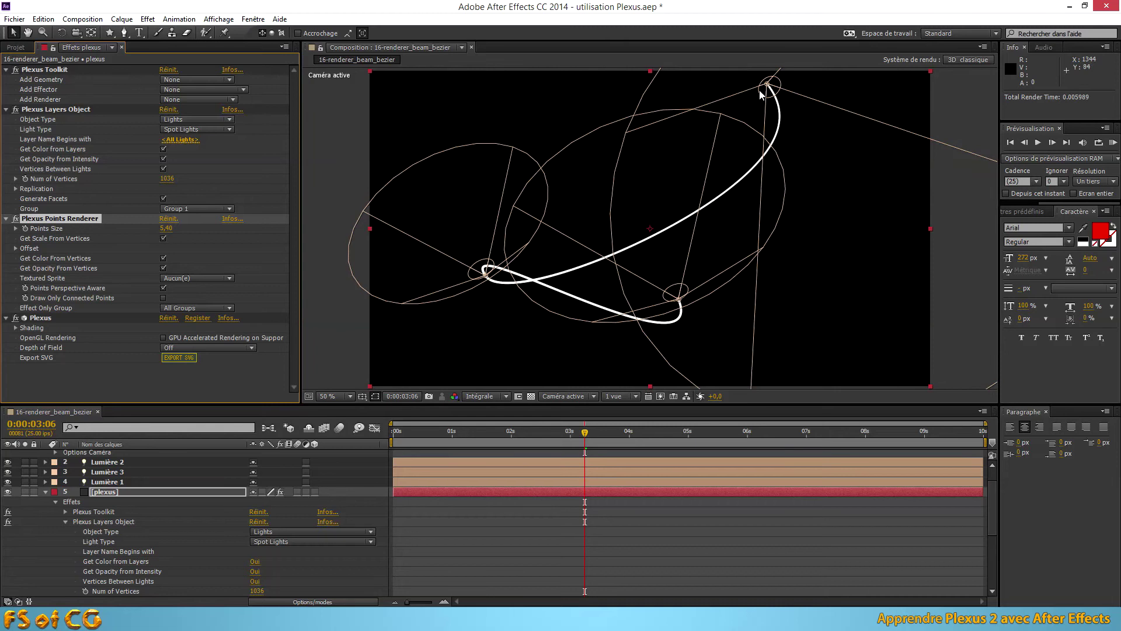
- Raise Lumière 1 and redirect its point of interest to about 1292, 700, -512 to reshape the curve's end
key("c")
left_click_drag(585, 289, 628, 307)
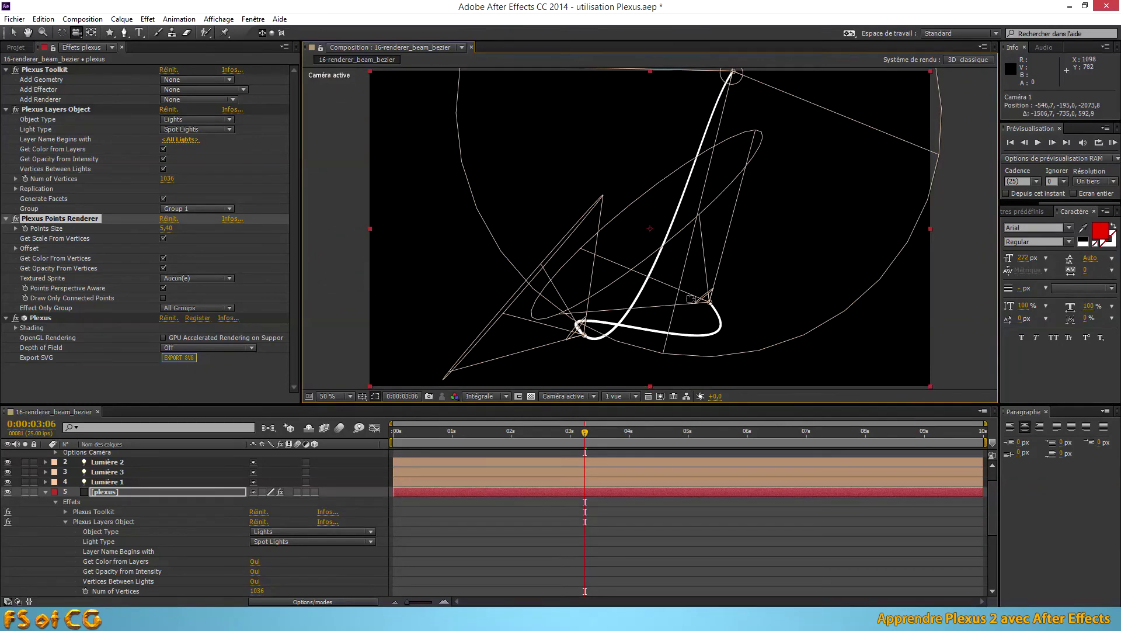
key("v")
left_click(710, 294)
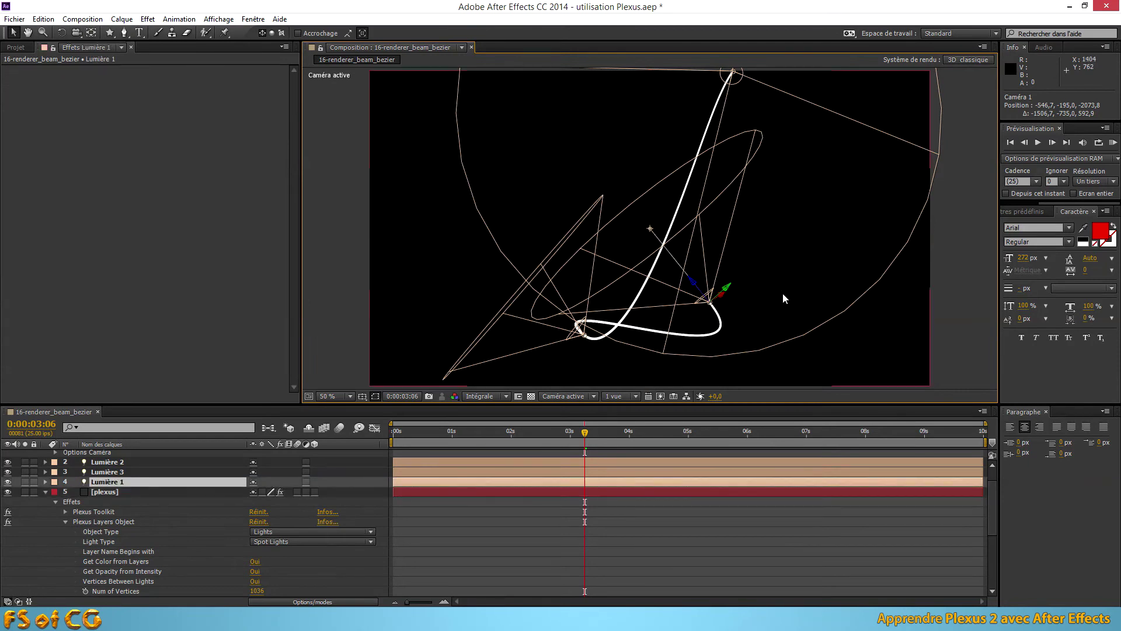
key("c")
mouse_move(727, 310)
left_mouse_down()
mouse_move(678, 311)
mouse_move(716, 325)
left_mouse_up()
key("v")
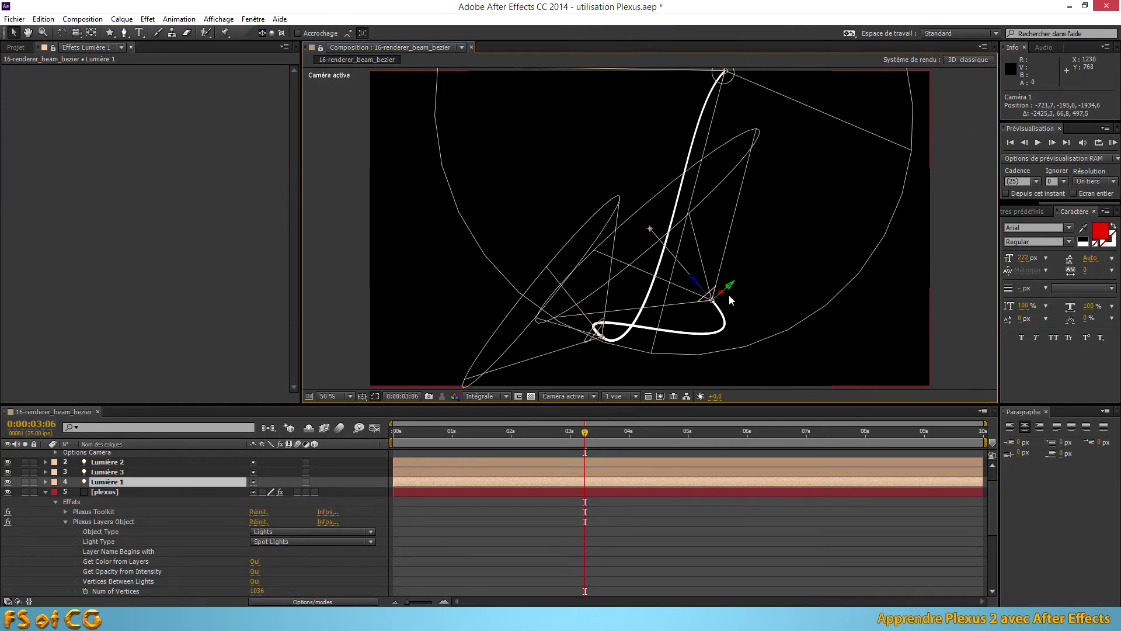
left_click_drag(730, 286, 781, 240)
left_click_drag(695, 184, 828, 290)
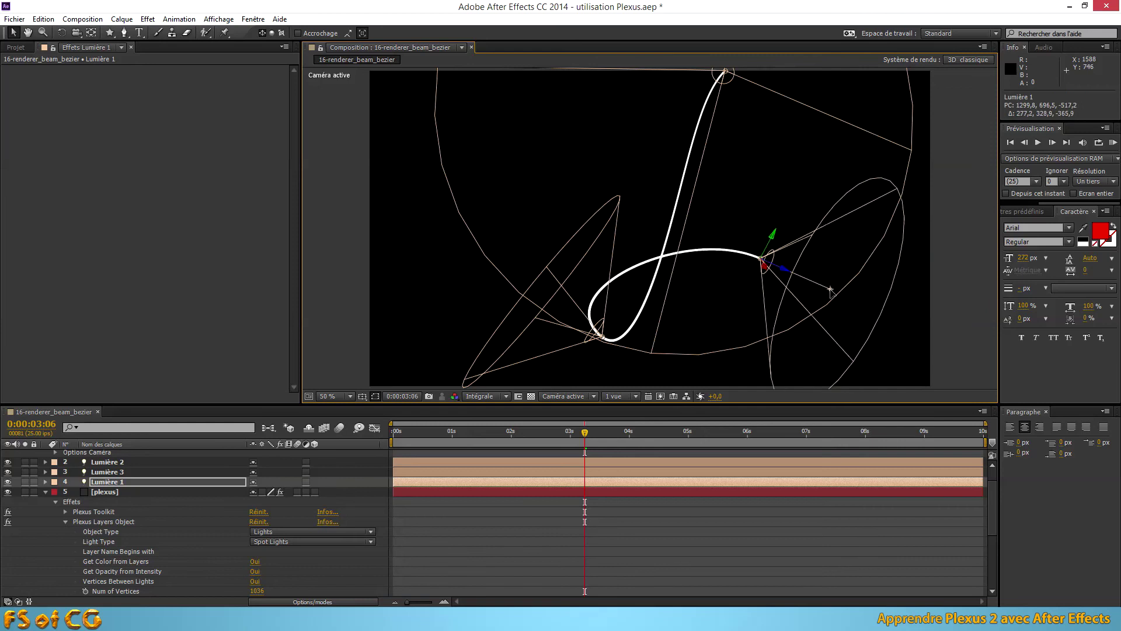
- Redirect the point of interest of Lumière 3 to about 614, 665, -574 to reshape the curve's middle bend
left_click(593, 340)
left_click(598, 338)
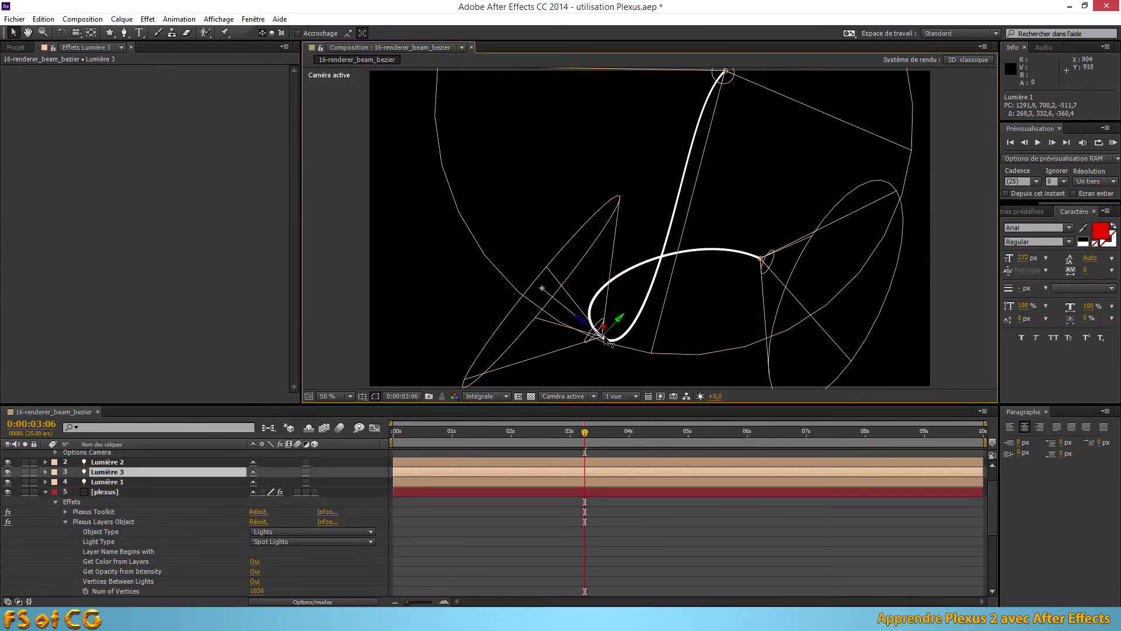
left_click_drag(548, 293, 678, 316)
key("c")
left_click_drag(742, 300, 671, 344)
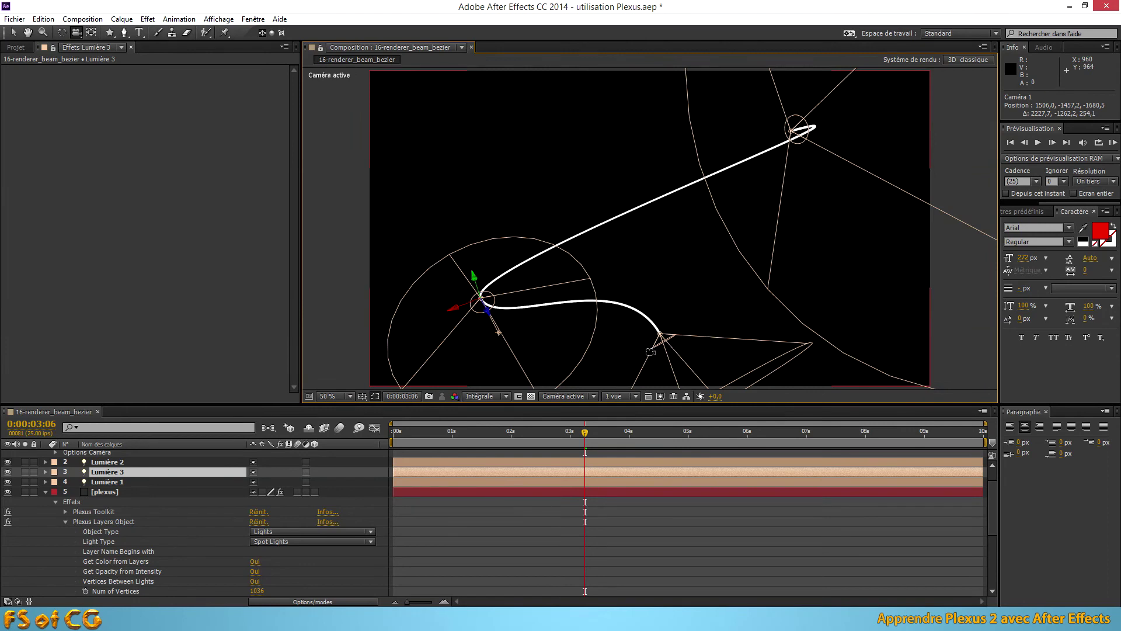
key("c")
key("v")
left_click_drag(501, 338, 491, 359)
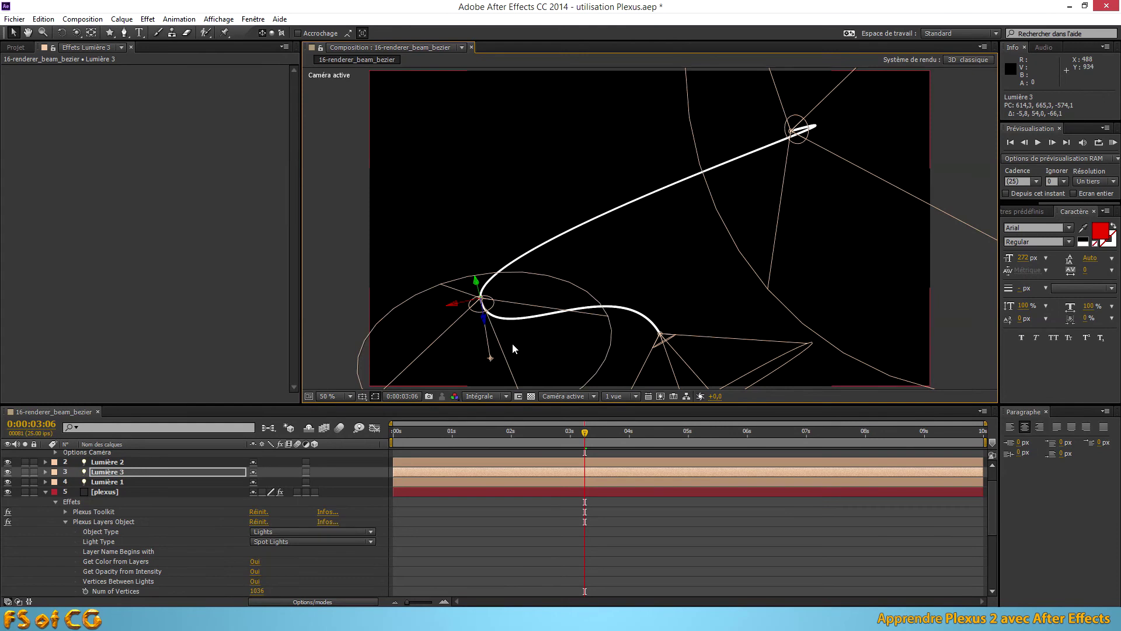
- Redirect the point of interest of Lumière 3 to about 597, 660, -574 to adjust the curve's middle bend
left_click(494, 364)
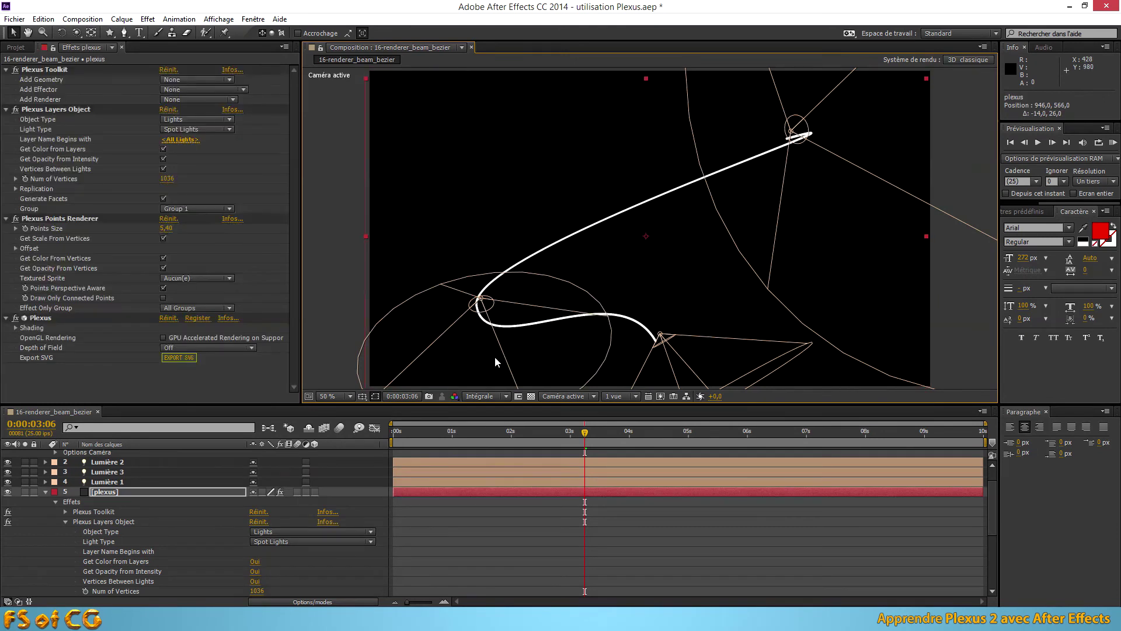
key("ctrl+z")
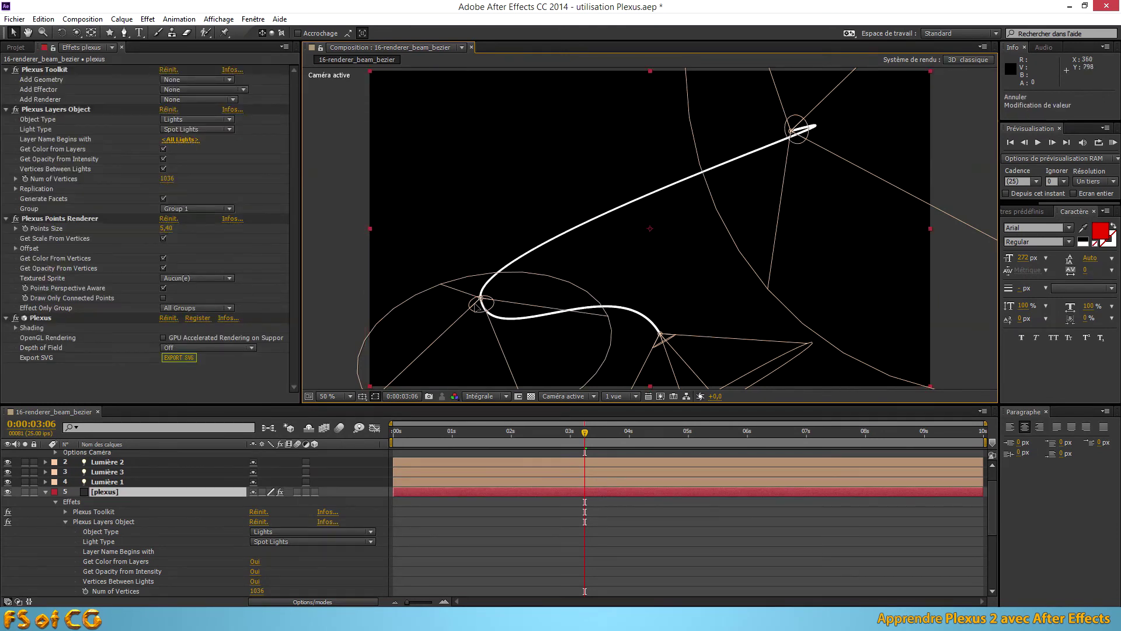
left_click(476, 309)
left_click_drag(494, 358, 481, 358)
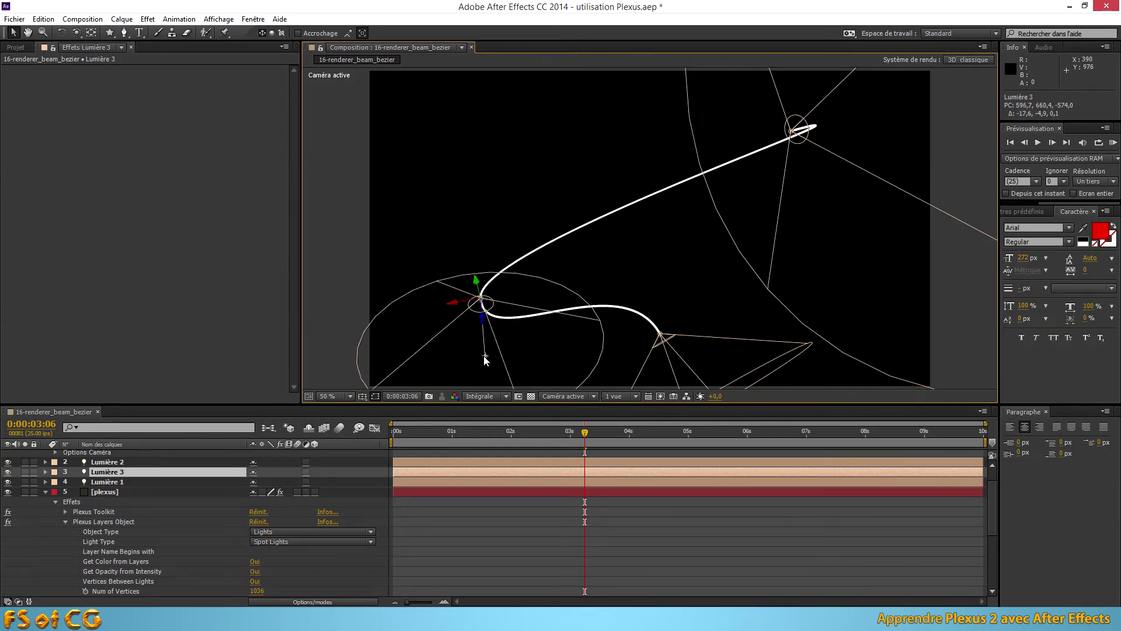
- Redirect the point of interest of Lumière 2 toward the middle of the composition and orbit the camera around the curve
left_click(808, 122)
left_click(818, 125)
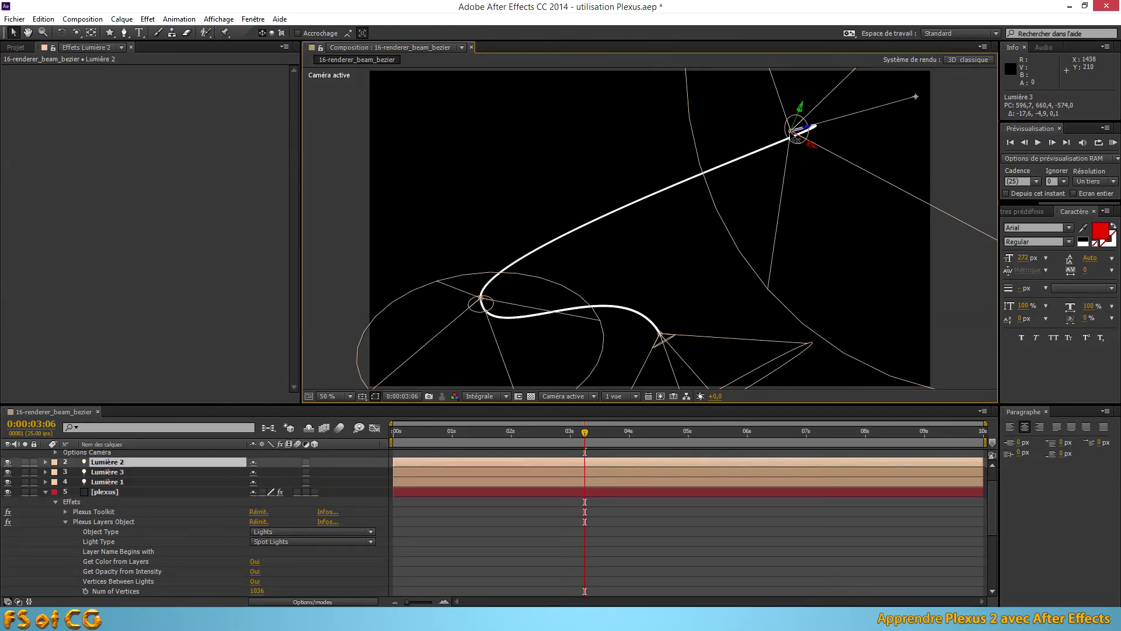
left_click_drag(914, 100, 696, 190)
key("c")
left_click_drag(702, 260, 709, 222)
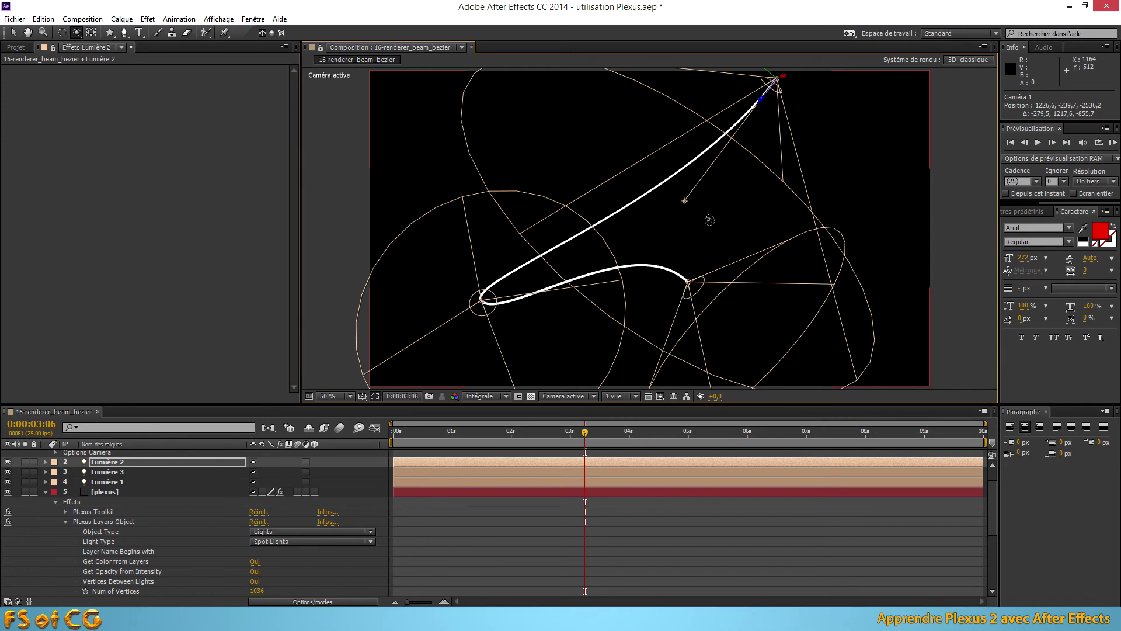
- Add a Beams renderer to the plexus layer's Plexus effect and disable the Plexus Points Renderer
left_click(140, 492)
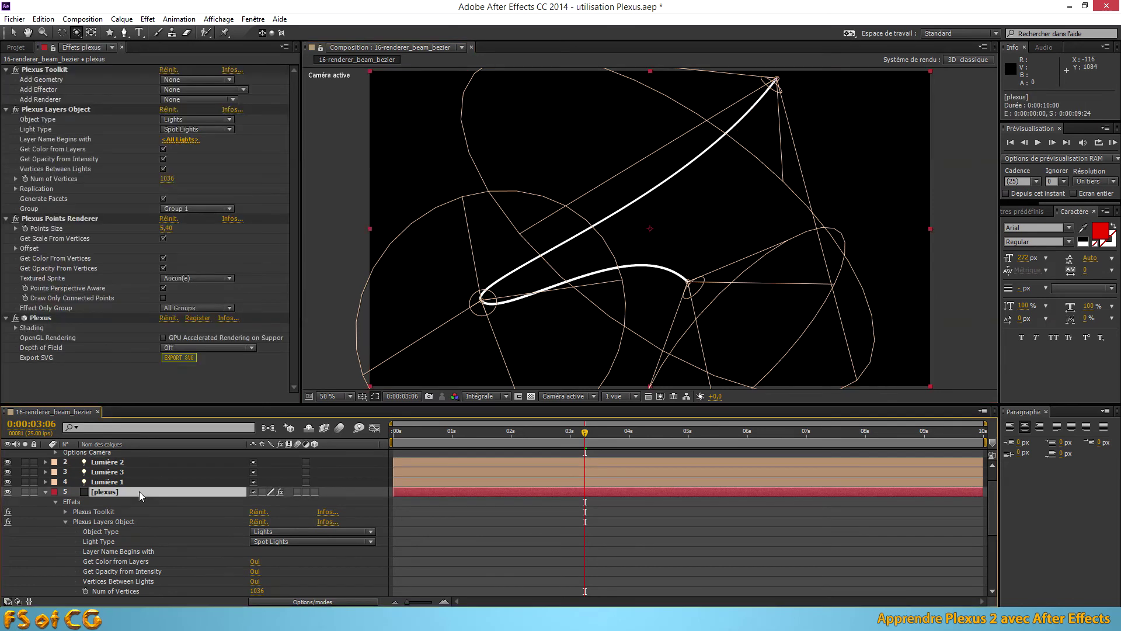
left_click(56, 219)
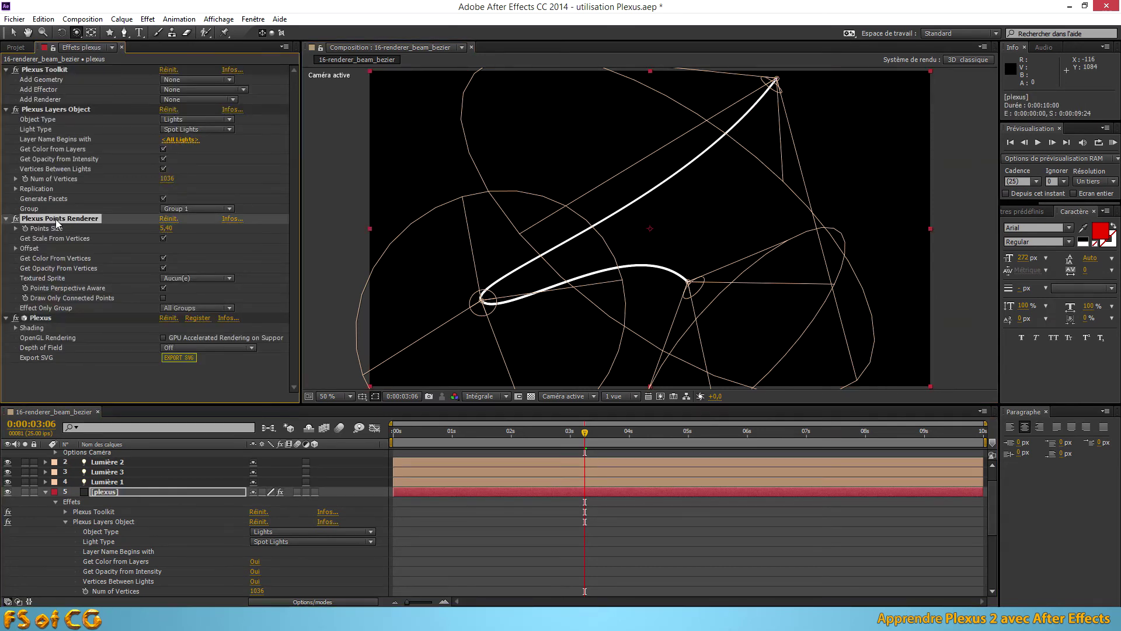
left_click(181, 99)
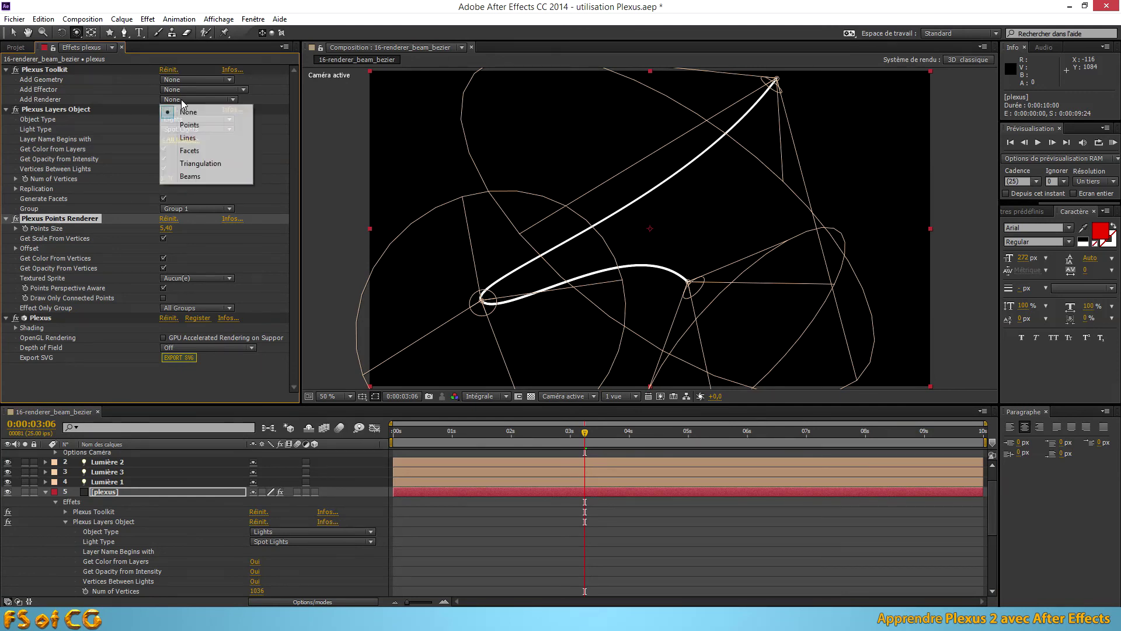
left_click(212, 178)
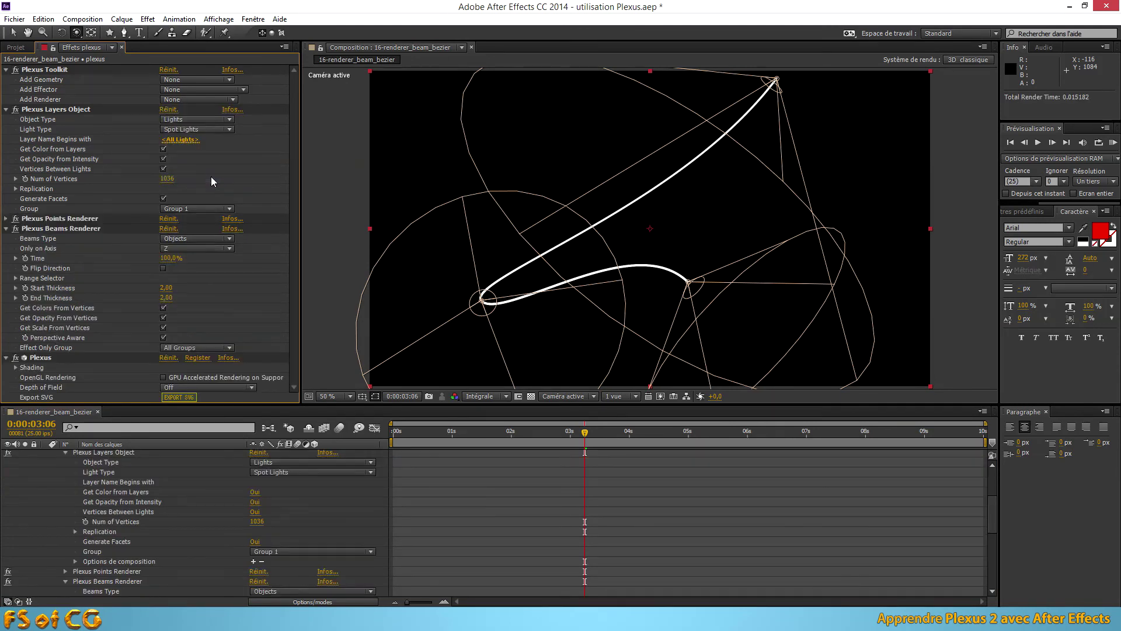
left_click(17, 218)
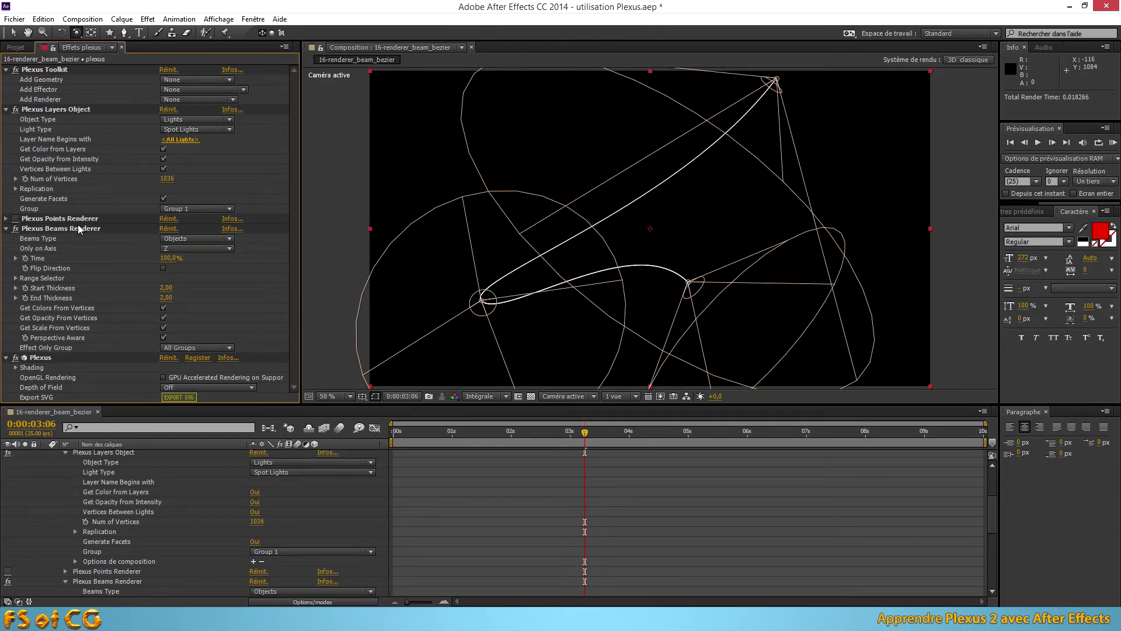
- Set the Plexus Beams Renderer's Start Thickness to 25, End Thickness to 22 and Time to 97%, and try varying its Range Start
mouse_move(167, 287)
left_mouse_down()
mouse_move(213, 298)
mouse_move(184, 302)
left_mouse_up()
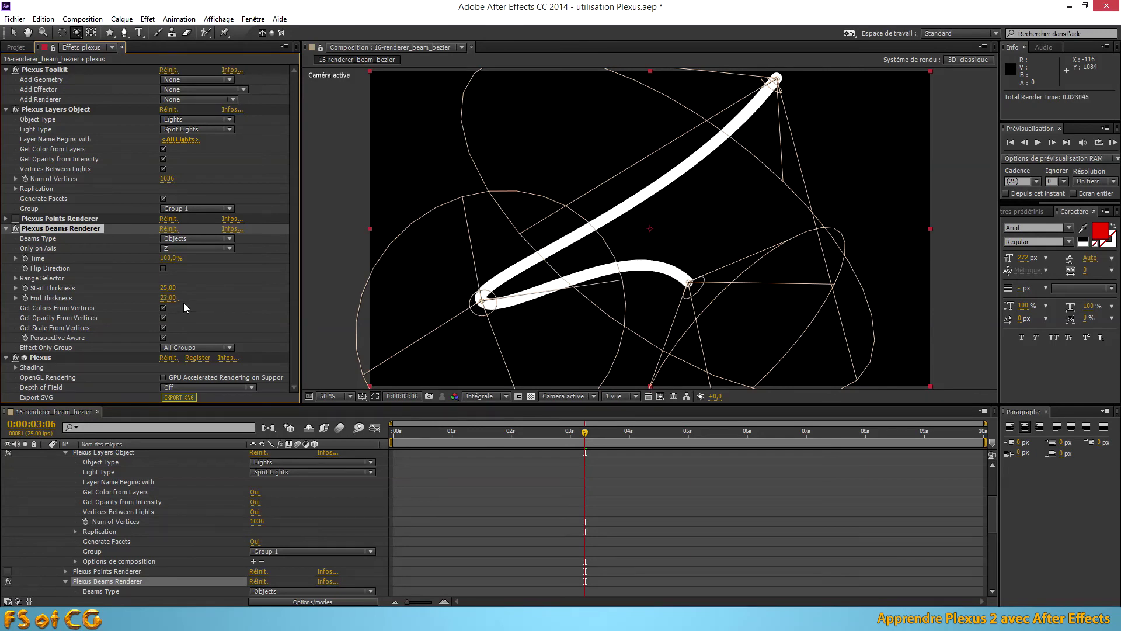
mouse_move(147, 260)
left_mouse_down()
mouse_move(218, 267)
mouse_move(92, 264)
mouse_move(141, 266)
left_mouse_up()
left_click(15, 279)
left_click_drag(166, 288, 135, 282)
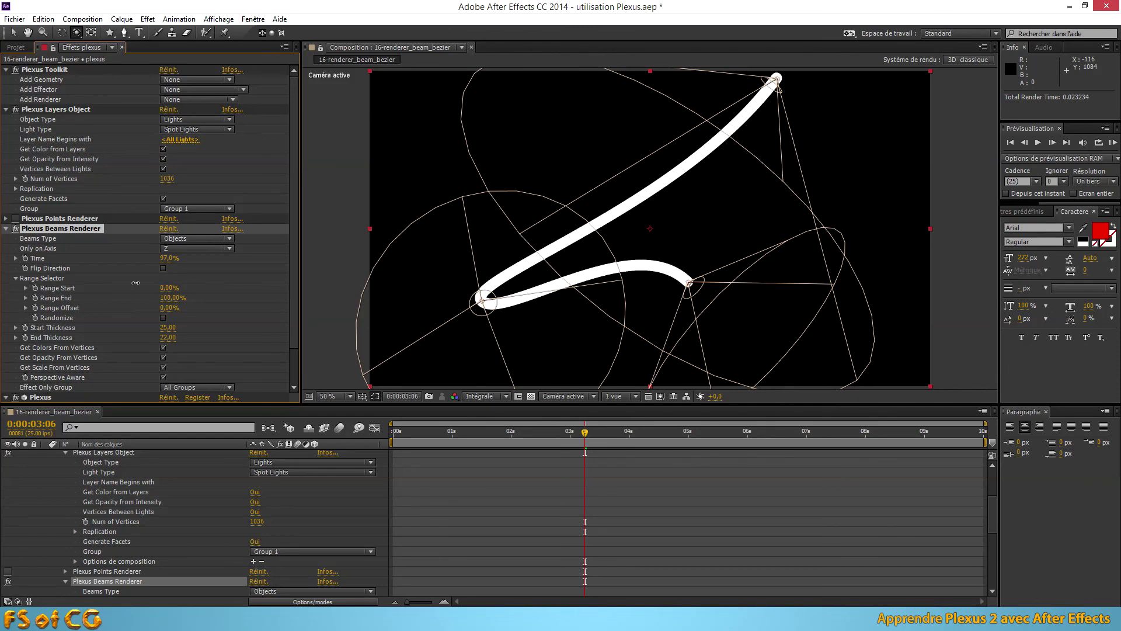
- Change the light color of Lumière 2 to red in its light settings
scroll(181, 475, "up", 3)
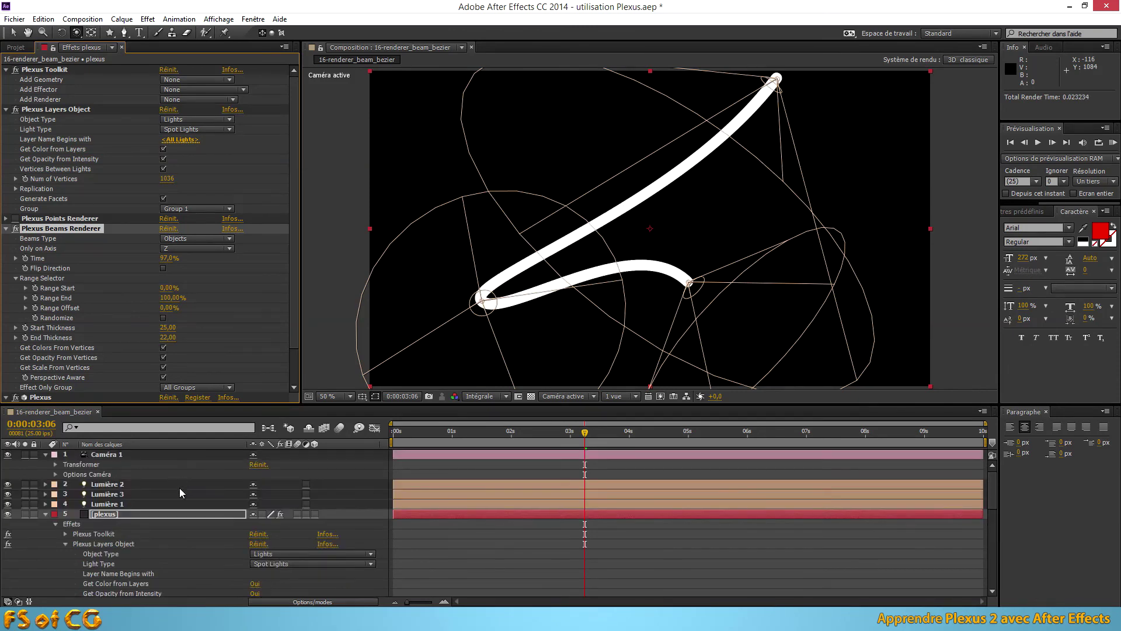
left_click(146, 484)
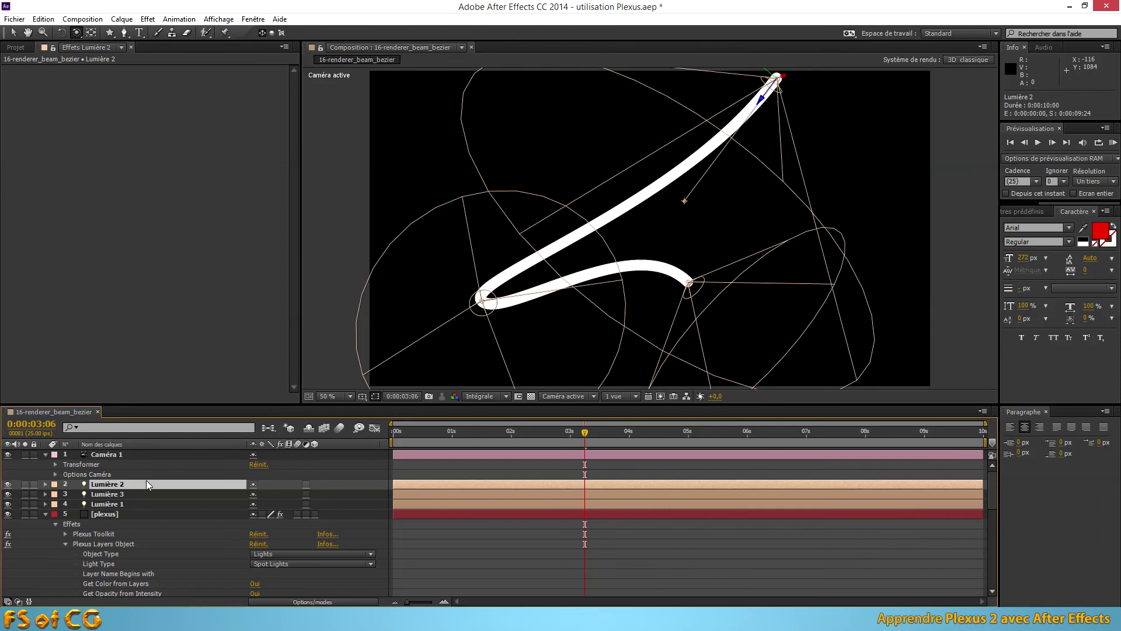
double_click(146, 485)
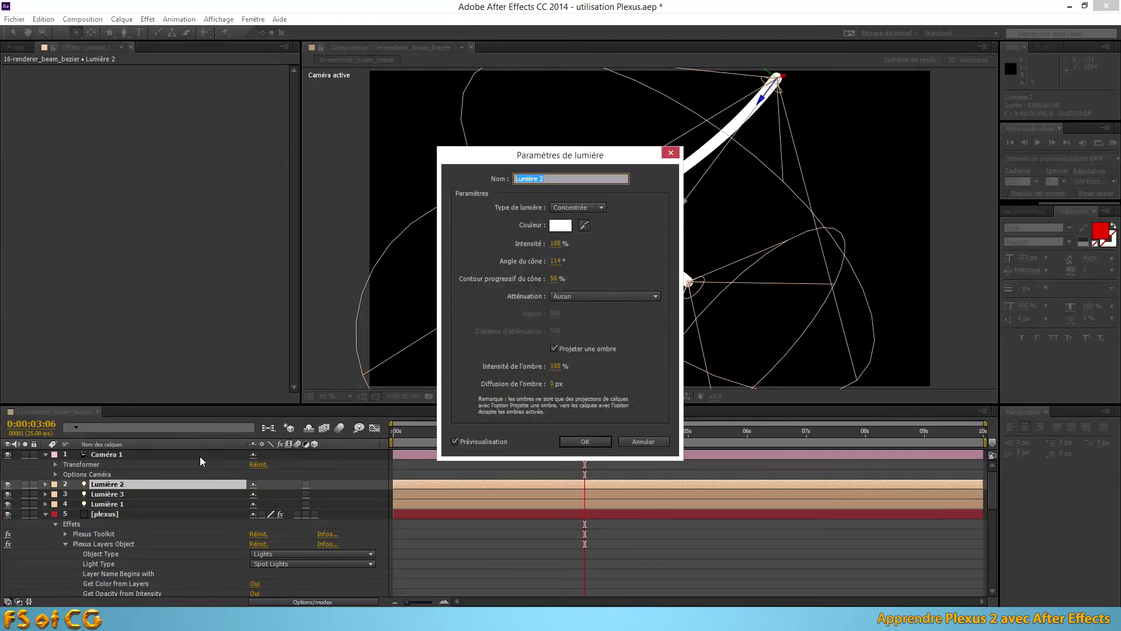
left_click(559, 226)
left_click(553, 345)
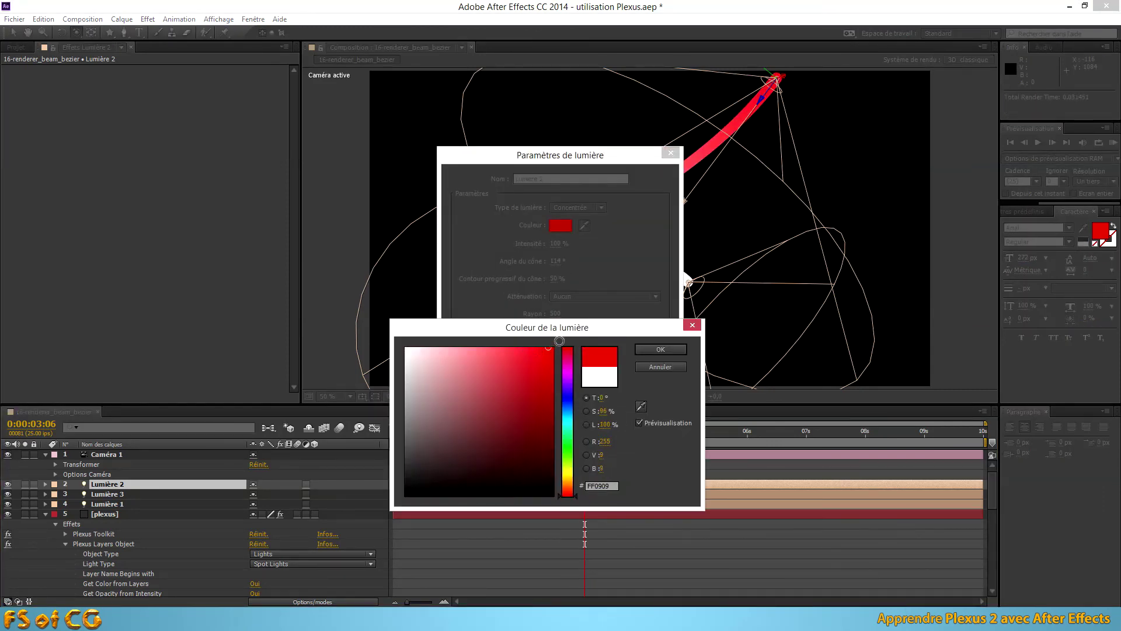
left_click(662, 352)
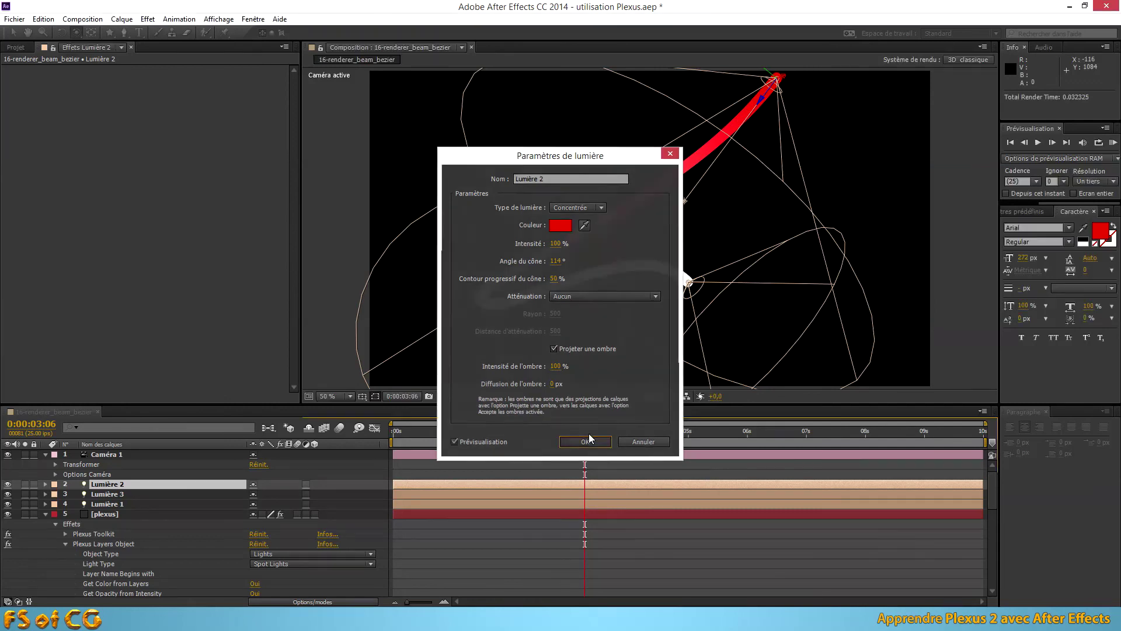
left_click(586, 440)
- Change the light color of Lumière 3 to cyan in its light settings
double_click(114, 495)
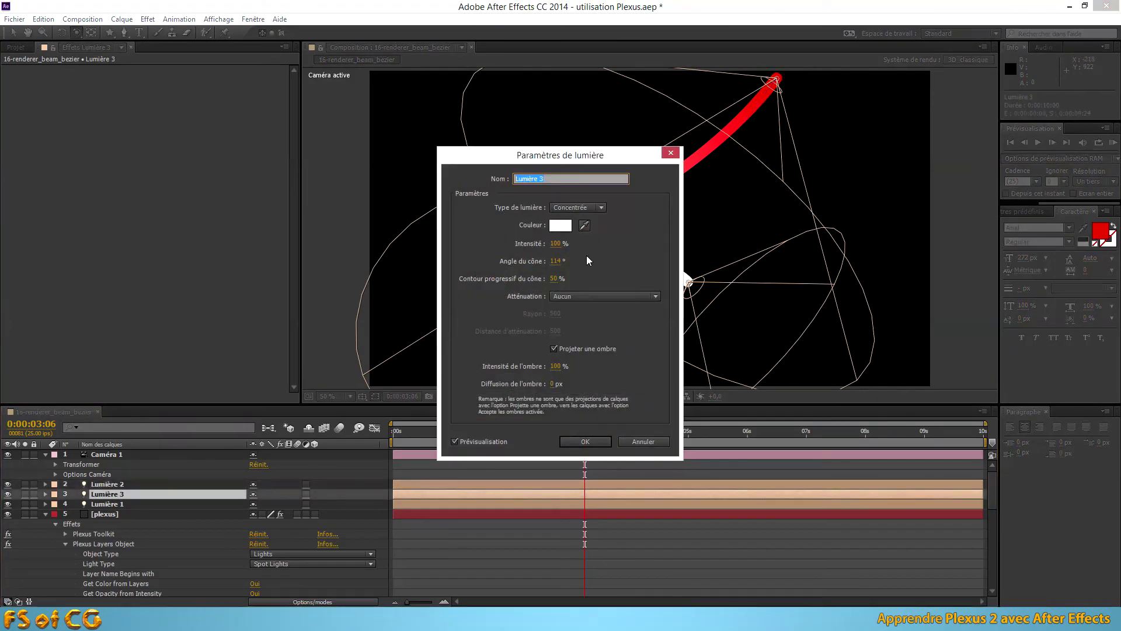
left_click(563, 226)
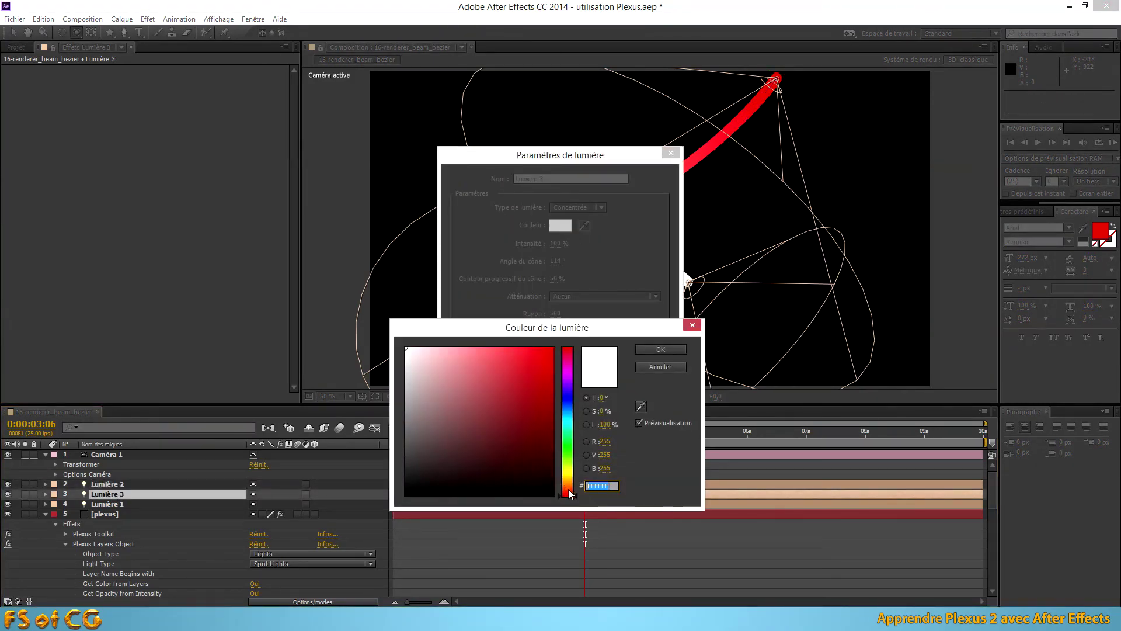
left_click(566, 429)
left_click(549, 350)
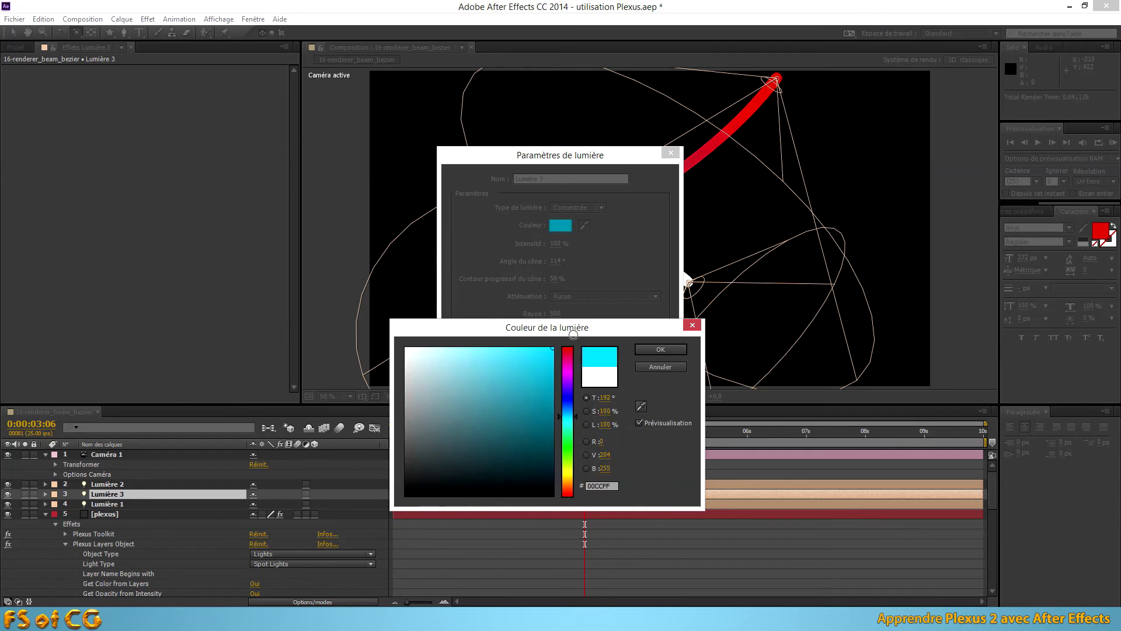
left_click(659, 349)
left_click(586, 442)
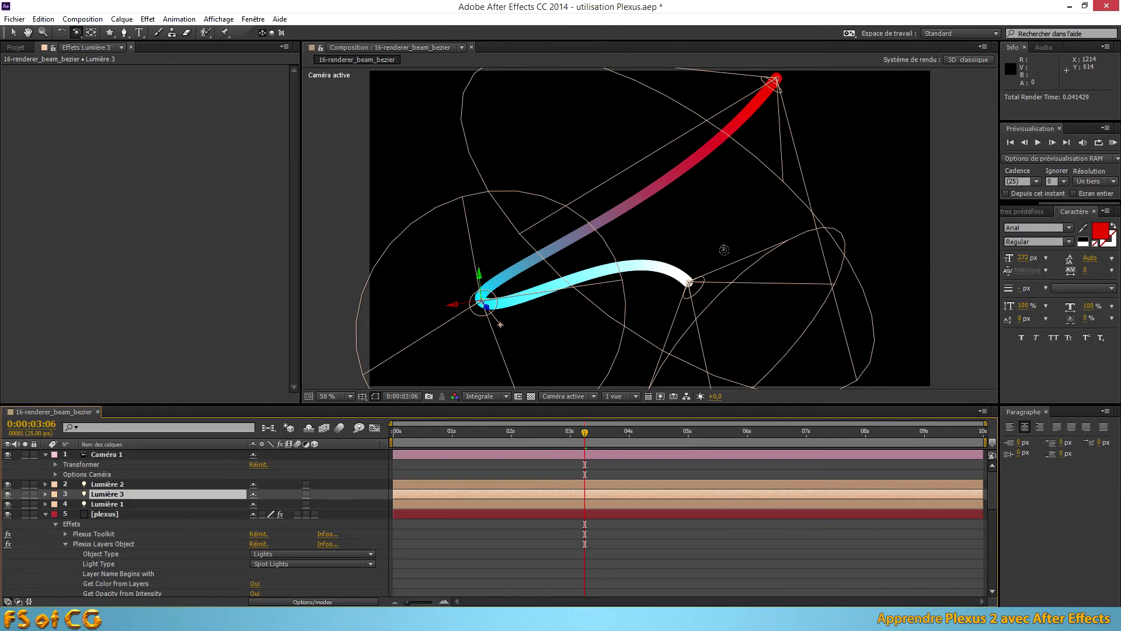
- Orbit the camera around the beam and redirect the point of interest of Lumière 1 to about 1537, 377, -129
left_click_drag(730, 284, 791, 131)
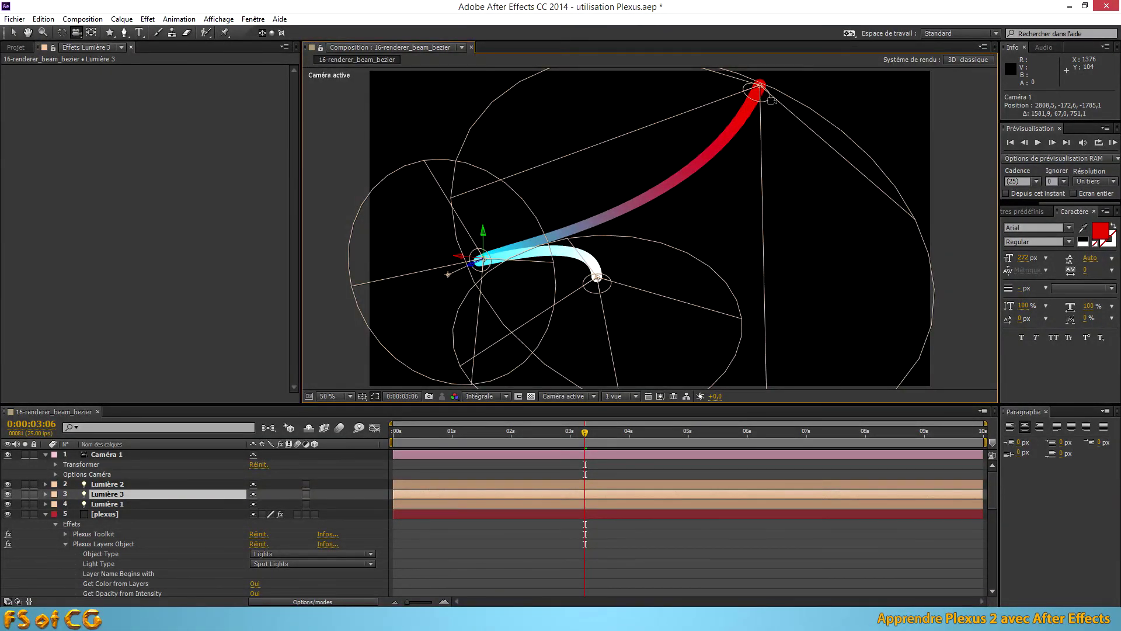
key("v")
left_click(609, 287)
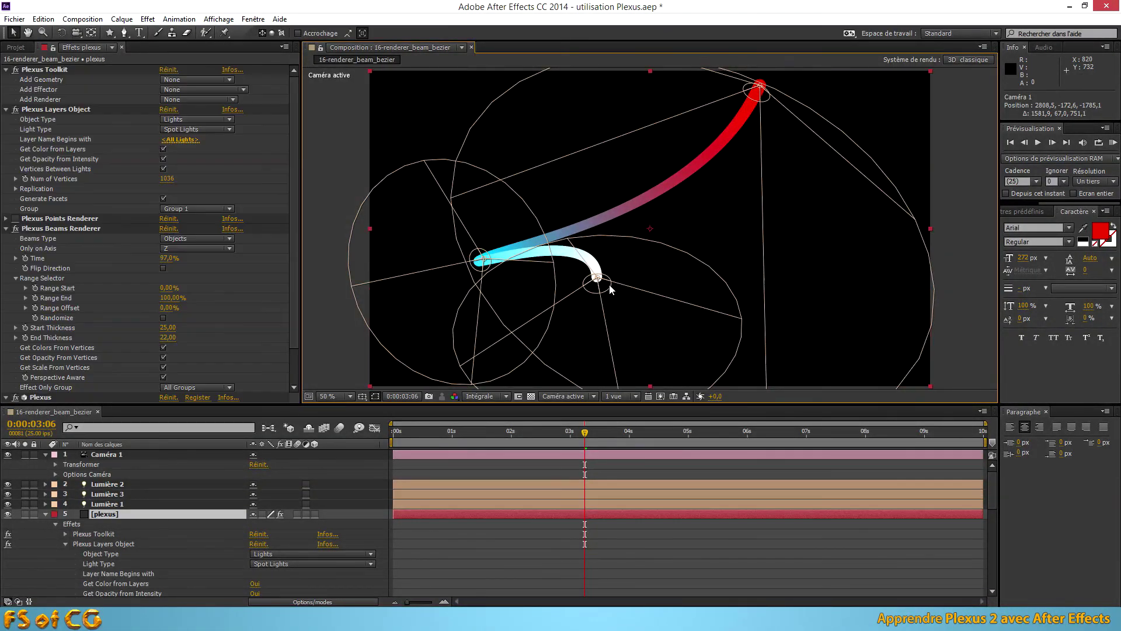
left_click(609, 334)
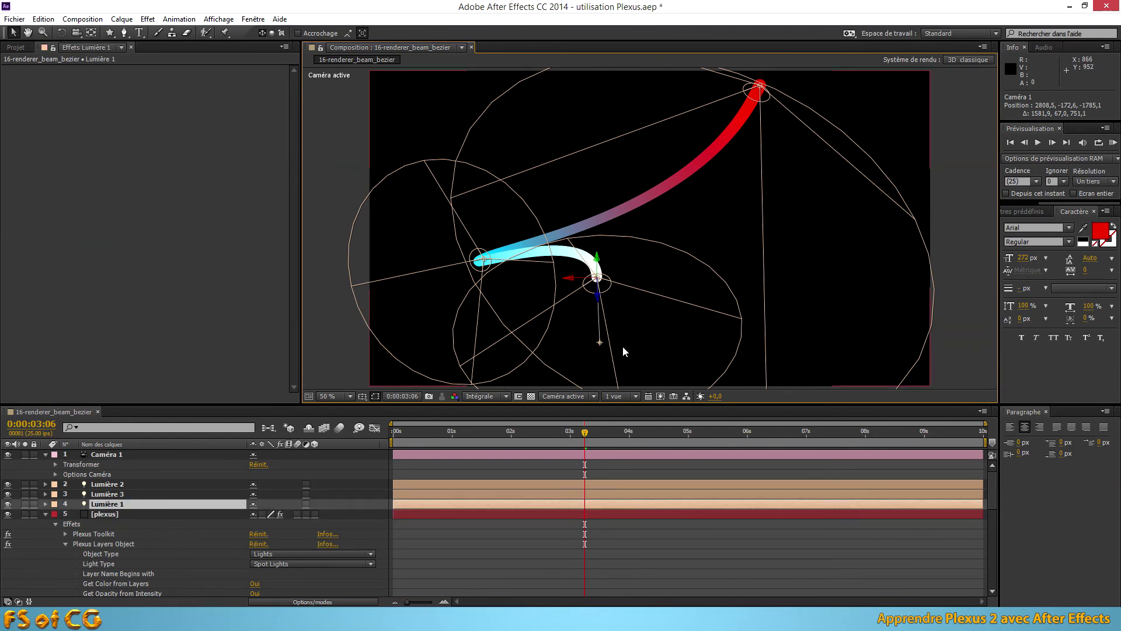
left_click_drag(600, 343, 762, 221)
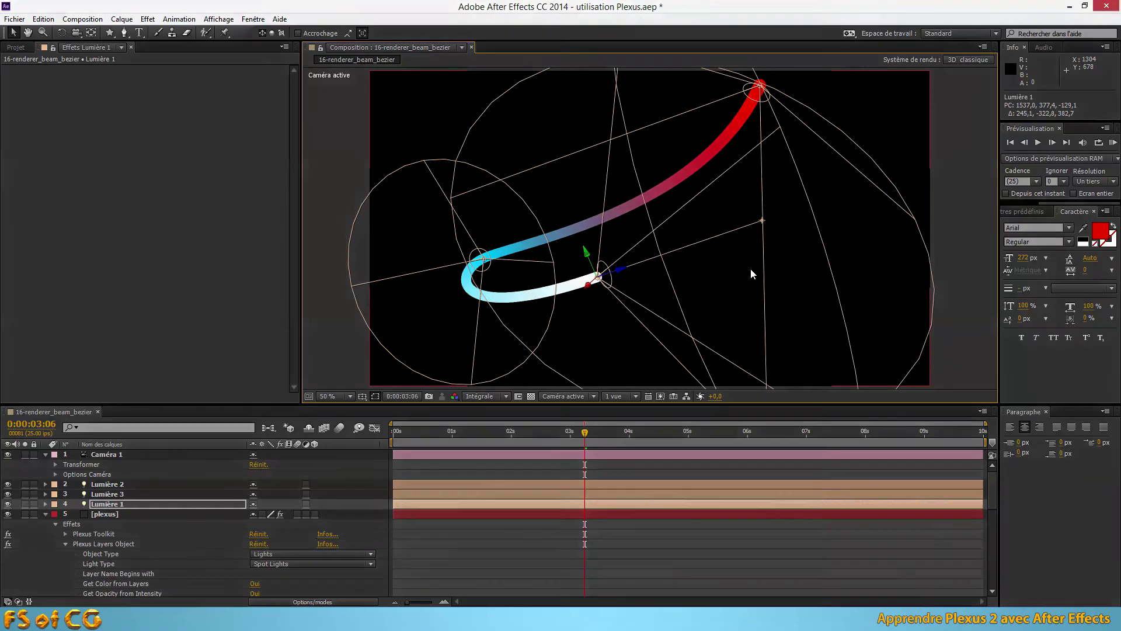